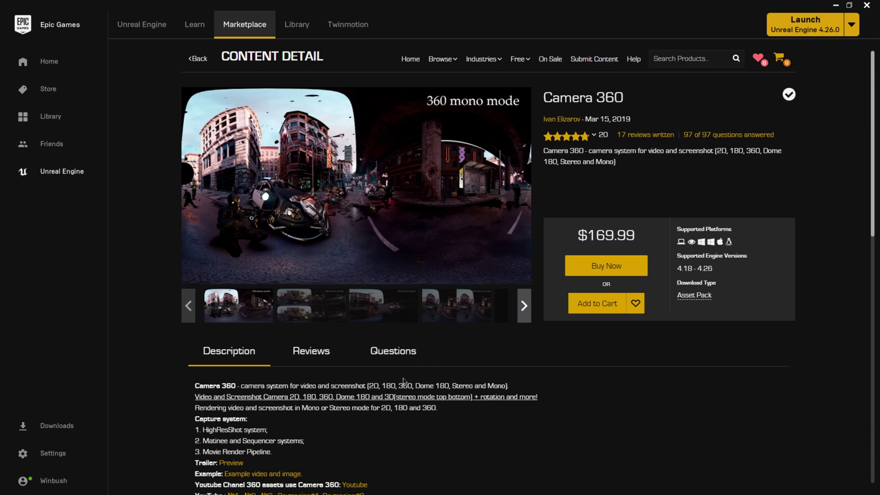
# Step: Switch to Chrome and read through the Unreal Engine guide on 360-degree game trailers, covering the capture plugin, console command nodes and character setup
pyautogui.press('super')
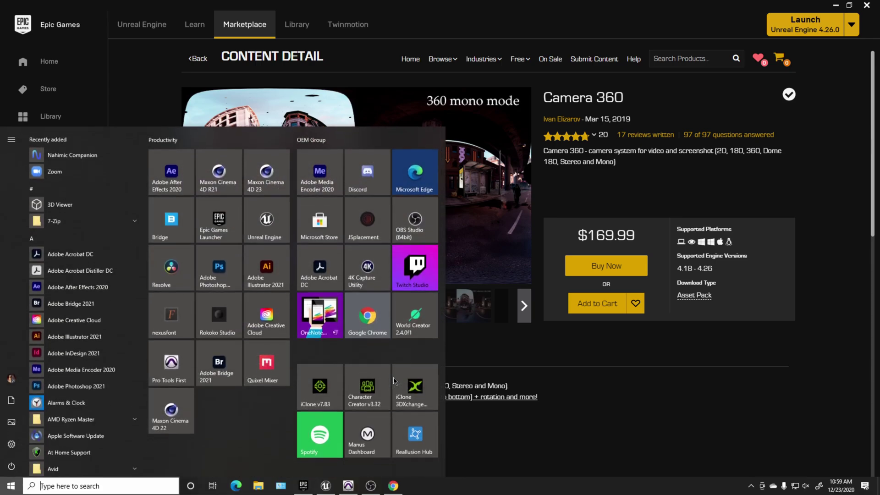
pyautogui.click(393, 486)
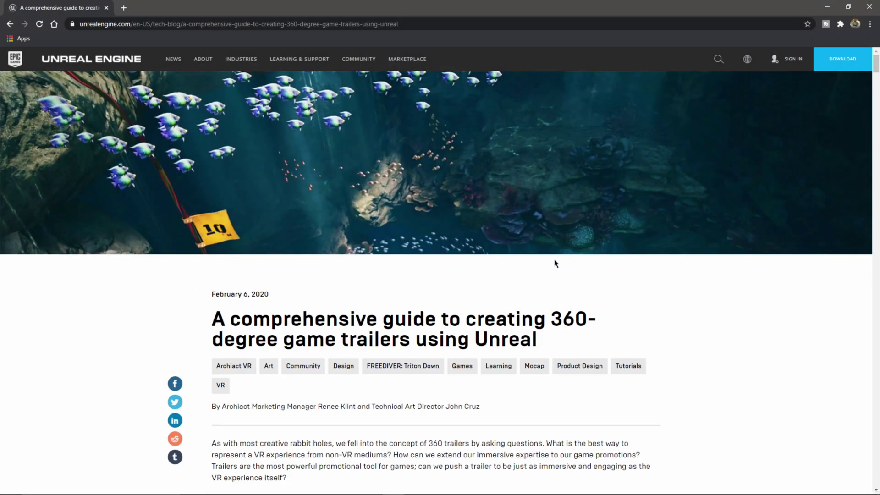
pyautogui.scroll(-18, 556, 264)
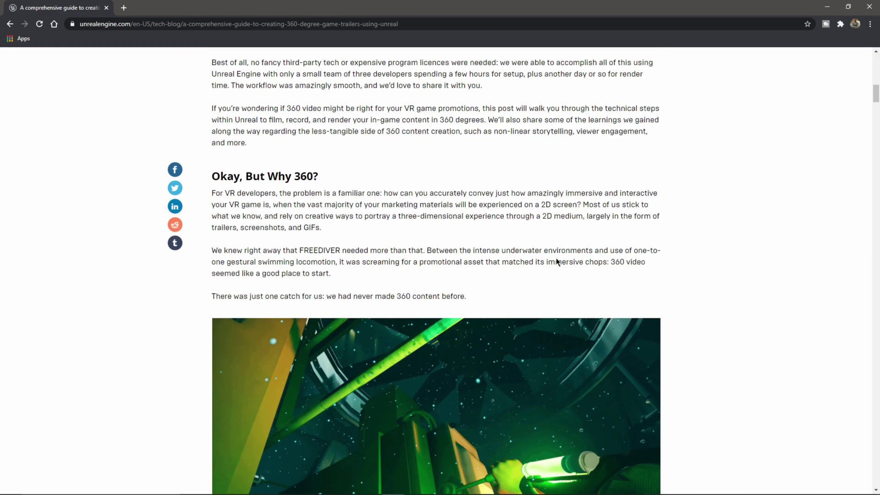
pyautogui.scroll(-15, 556, 262)
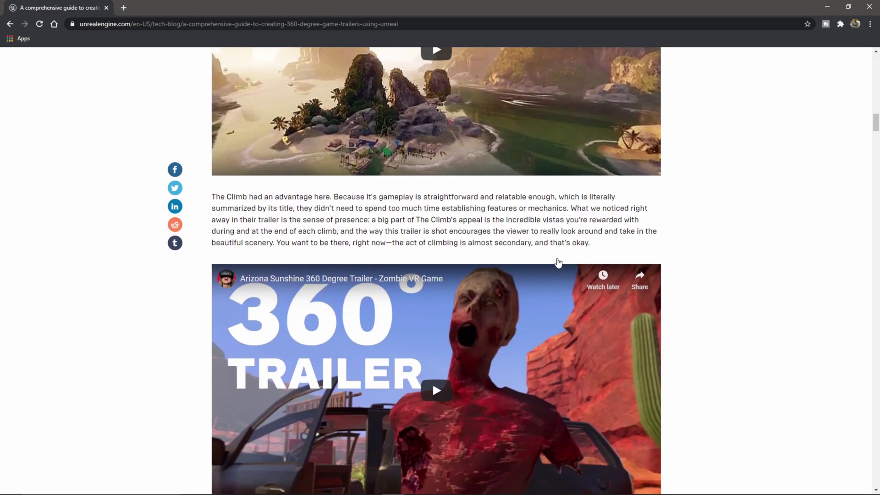
pyautogui.scroll(-15, 558, 262)
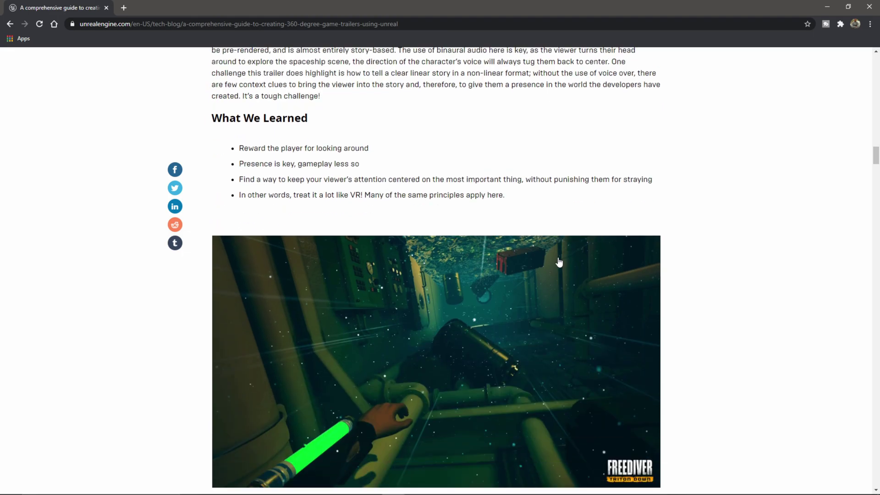
pyautogui.scroll(-16, 559, 262)
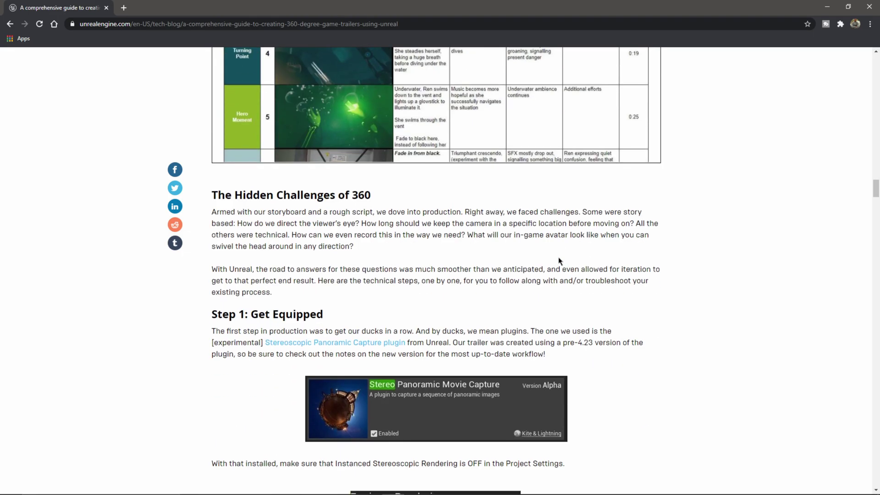
pyautogui.scroll(-10, 559, 262)
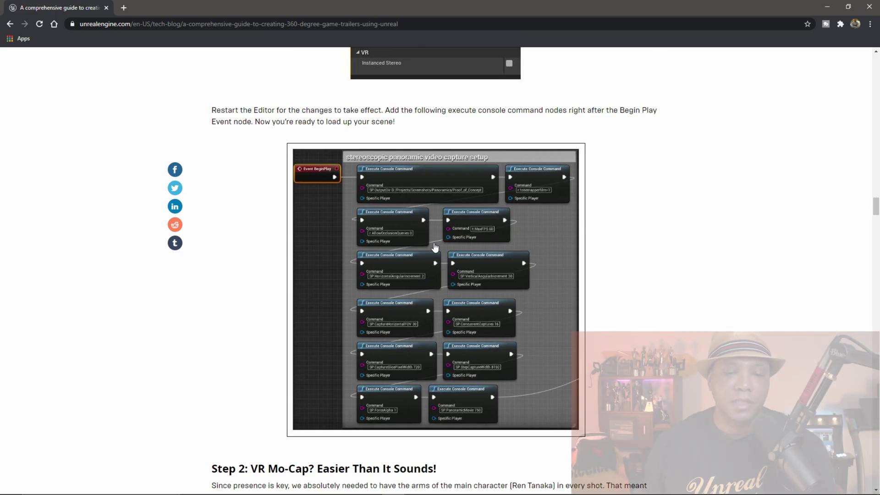
pyautogui.scroll(-8, 434, 245)
pyautogui.scroll(-4, 433, 241)
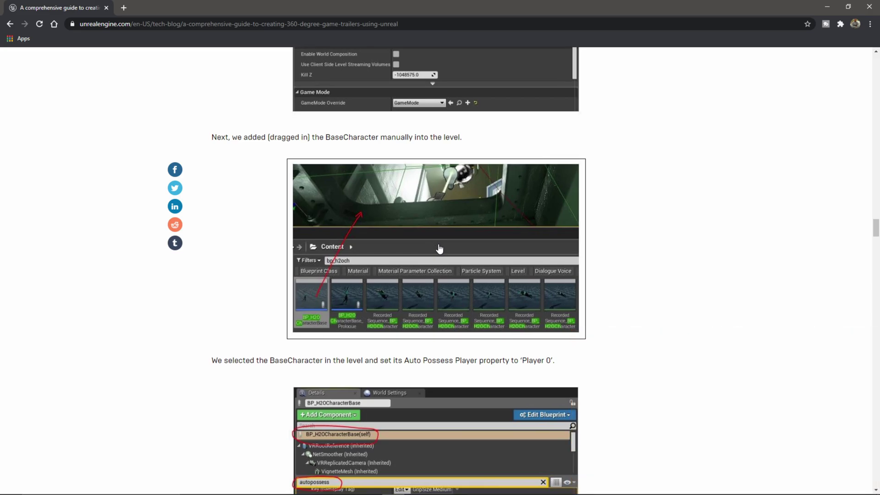
pyautogui.scroll(-12, 437, 249)
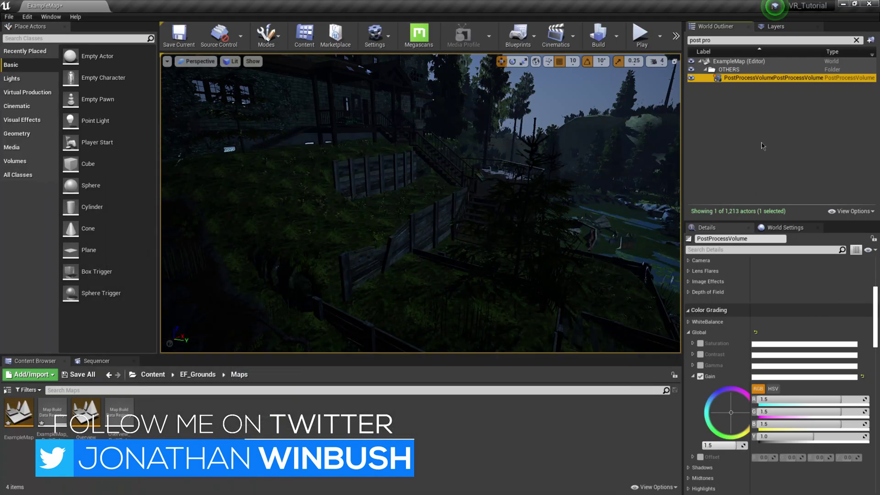
# Step: In Unreal Editor, deselect the post process volume and clear the World Outliner search
pyautogui.click(741, 142)
pyautogui.click(856, 40)
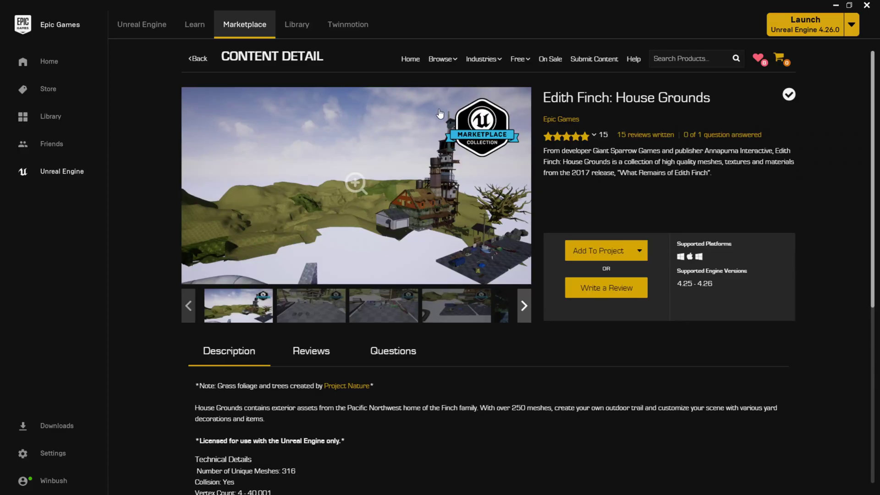
# Step: In the Epic Games Launcher, review the preview images of Edith Finch: House Grounds, then return to Unreal Editor
pyautogui.moveTo(514, 64)
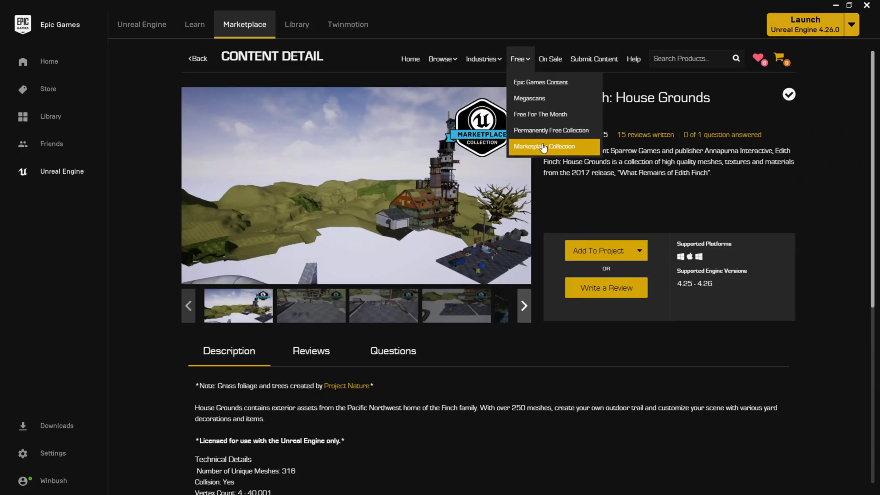
pyautogui.click(525, 306)
pyautogui.click(311, 306)
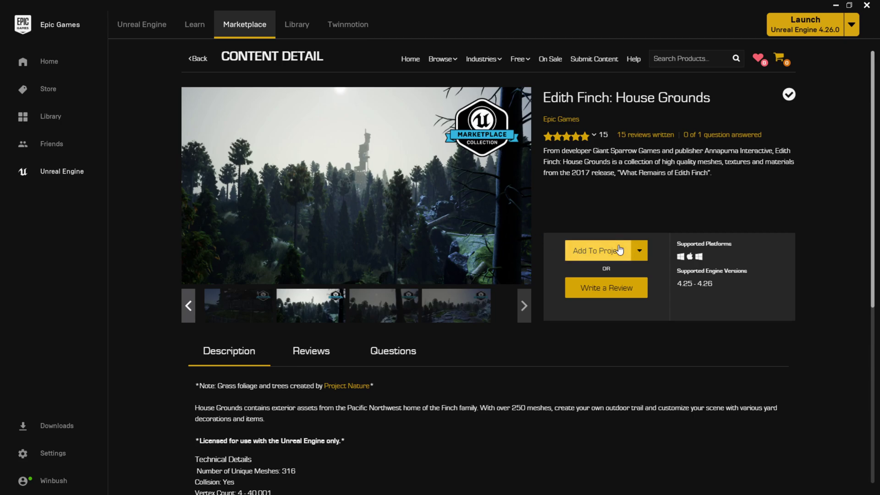
pyautogui.click(867, 6)
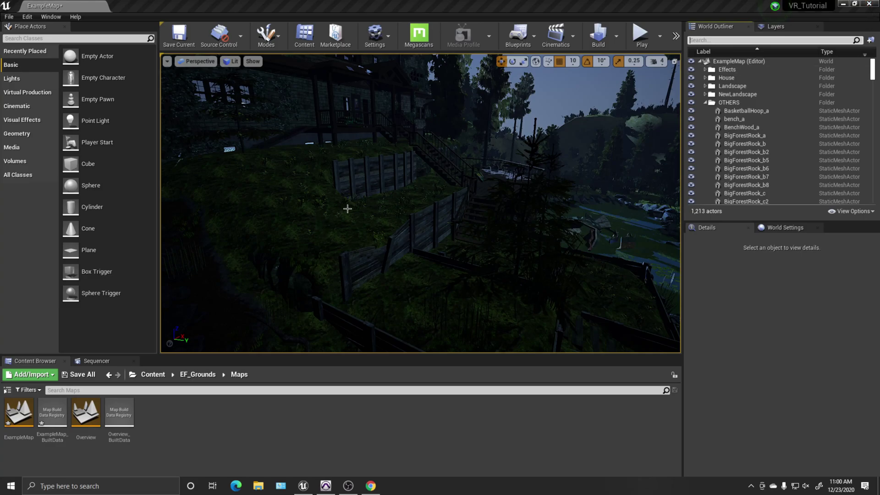
# Step: Find the standard Camera actor by searching for "camera" and place it in the level by the wooden retaining wall
pyautogui.click(89, 38)
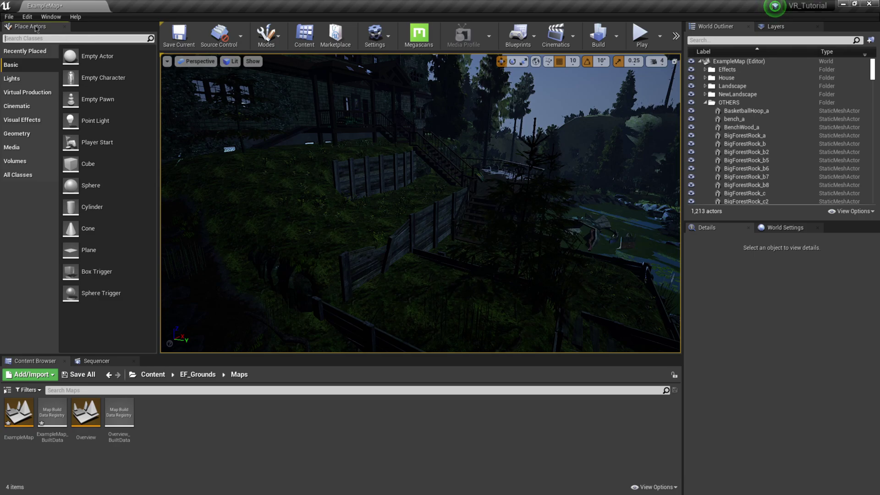
pyautogui.write('camera')
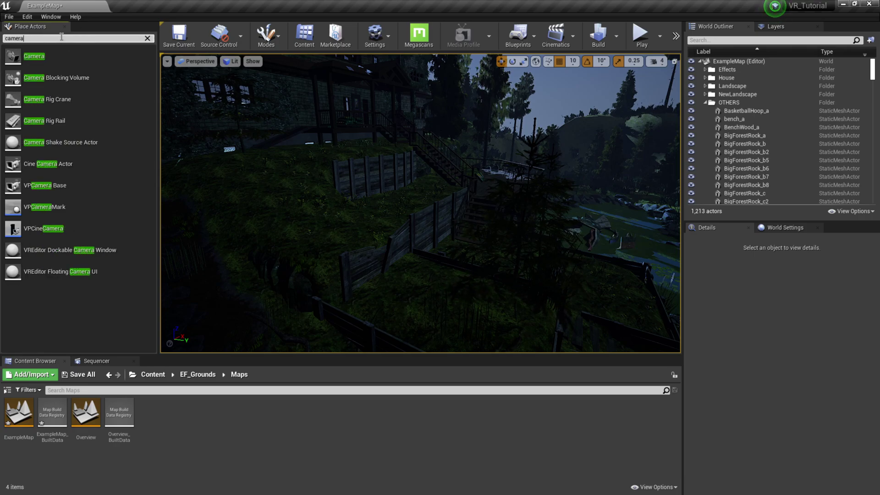
pyautogui.moveTo(34, 56); pyautogui.dragTo(418, 229)
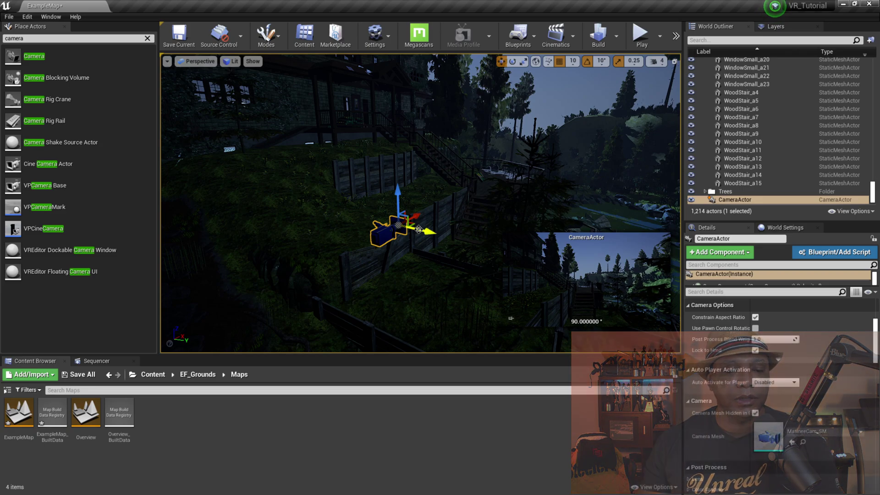
# Step: Create a level sequence saved as NewLevelSequence in the Content folder and set its display rate to 60 fps
pyautogui.click(574, 38)
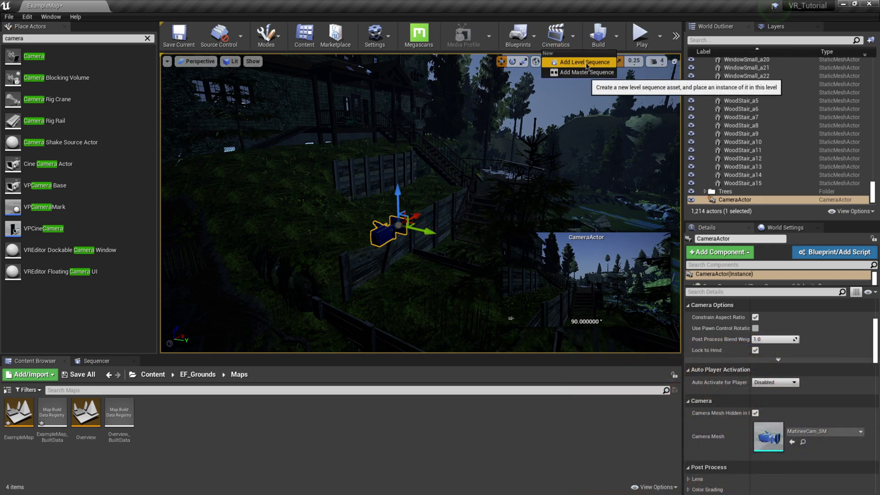
pyautogui.click(585, 62)
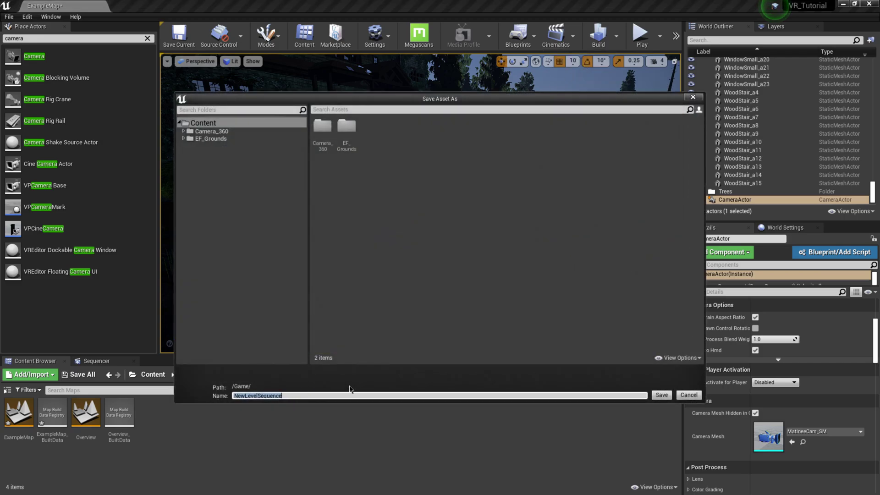
pyautogui.click(661, 395)
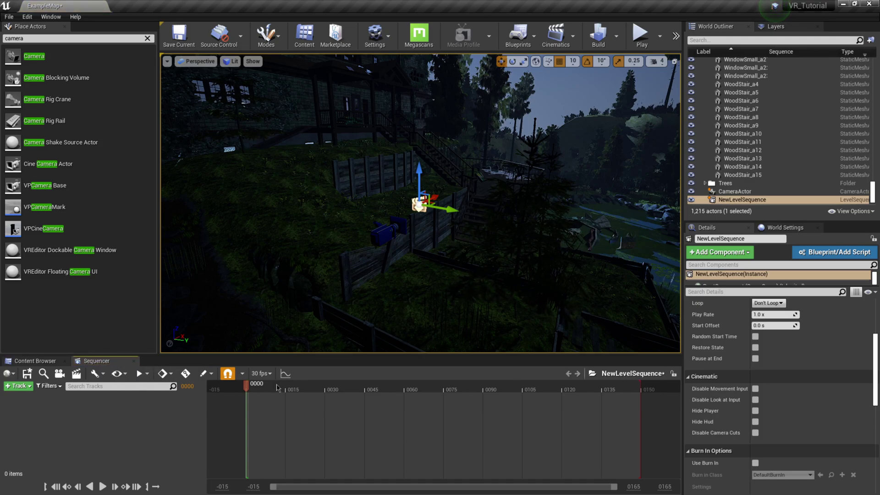
pyautogui.click(261, 373)
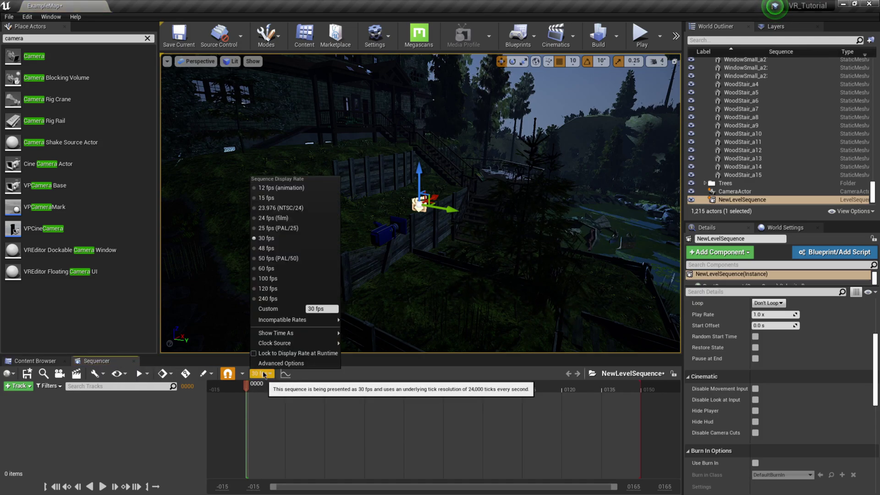
pyautogui.click(282, 267)
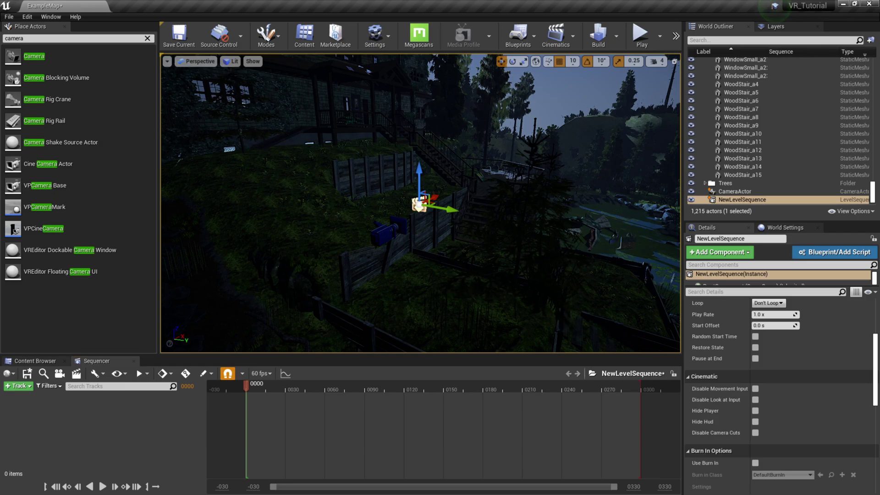
# Step: Add the CameraActor to NewLevelSequence and enlarge the Sequencer to show the camera's Transform track
pyautogui.click(376, 230)
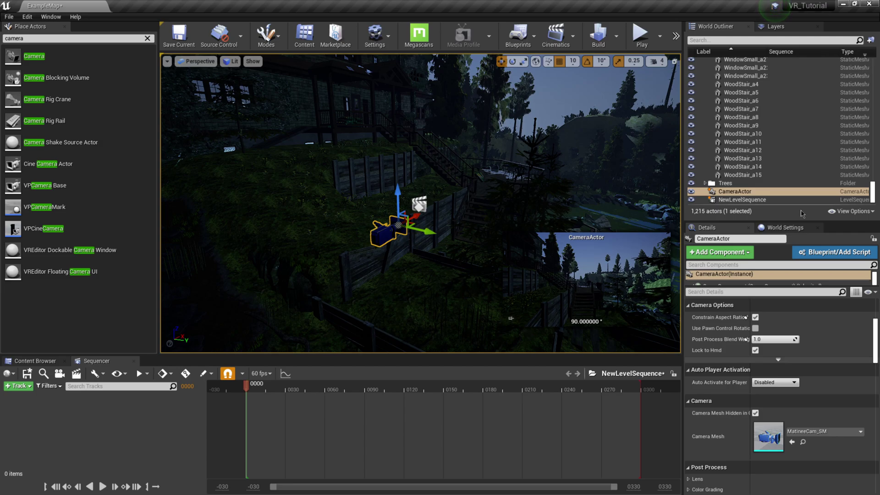
pyautogui.moveTo(734, 192); pyautogui.dragTo(98, 418)
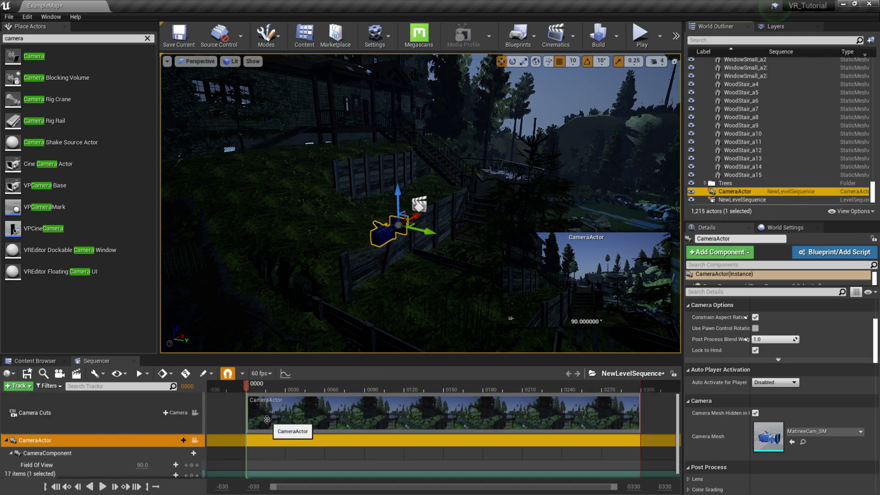
pyautogui.click(78, 438)
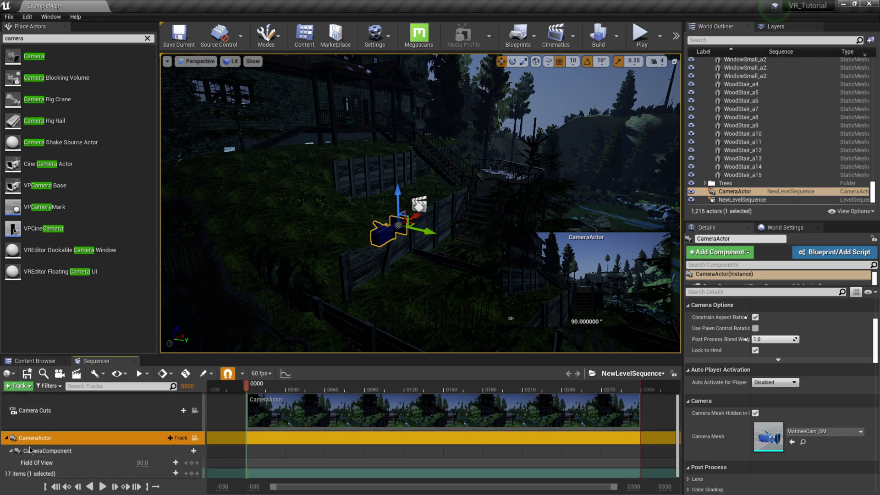
pyautogui.click(137, 472)
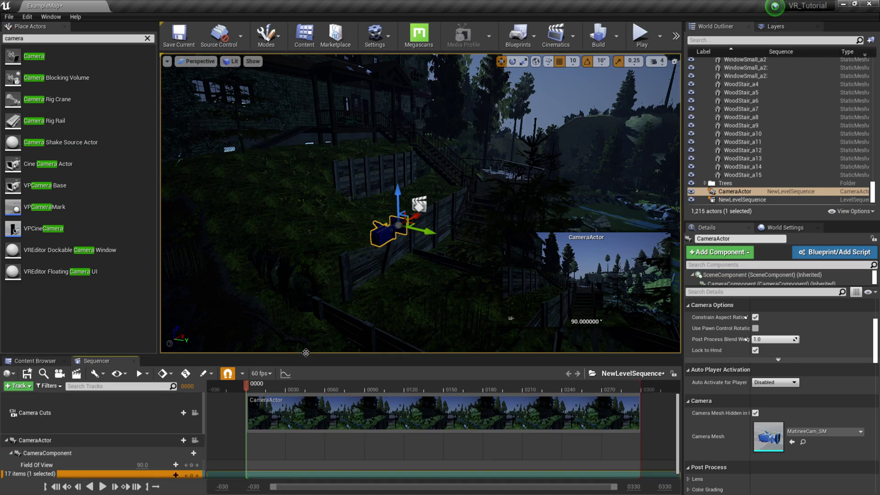
pyautogui.moveTo(306, 355); pyautogui.dragTo(306, 317)
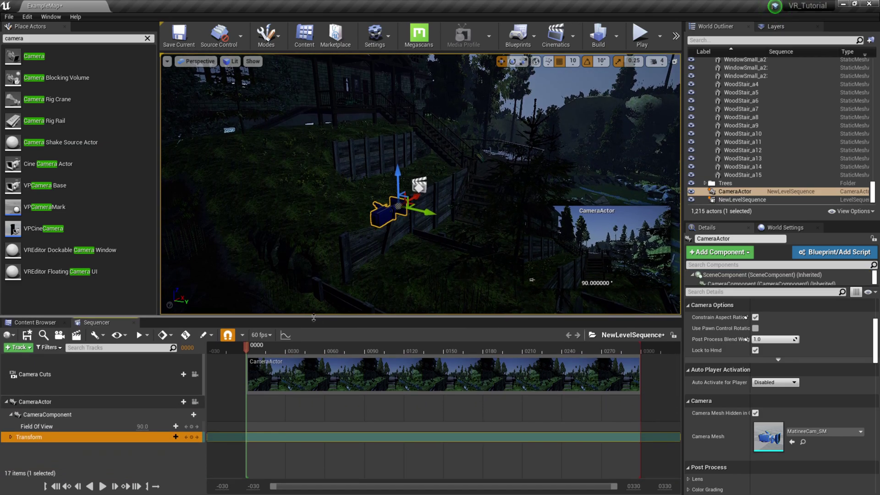
# Step: Keyframe the camera's location at frame 0, move it forward toward the wooden deck, and keyframe its location at frame 299
pyautogui.click(11, 437)
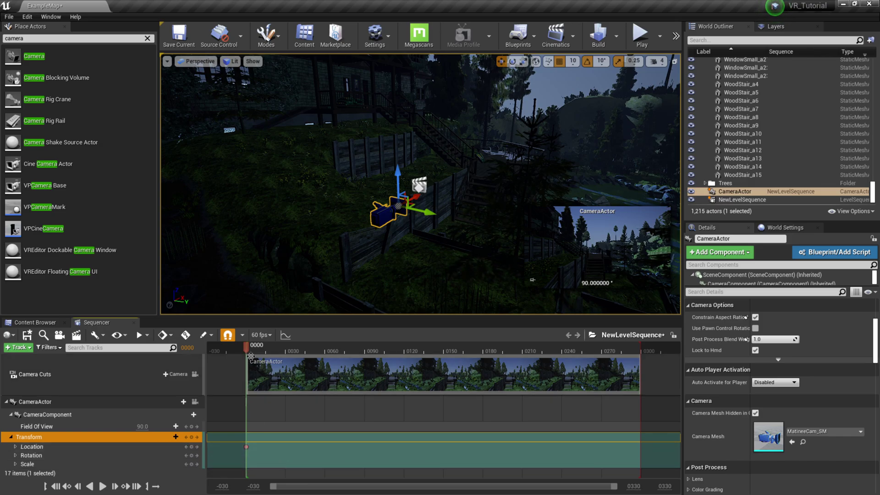
pyautogui.moveTo(275, 350); pyautogui.dragTo(484, 351)
pyautogui.moveTo(647, 379); pyautogui.dragTo(641, 378)
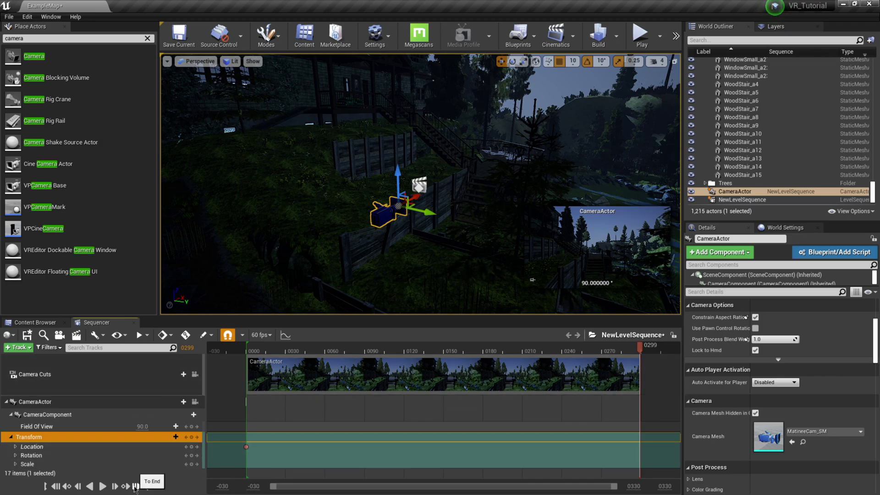
pyautogui.moveTo(396, 207); pyautogui.dragTo(396, 207, button='right')
pyautogui.moveTo(371, 198); pyautogui.dragTo(501, 168)
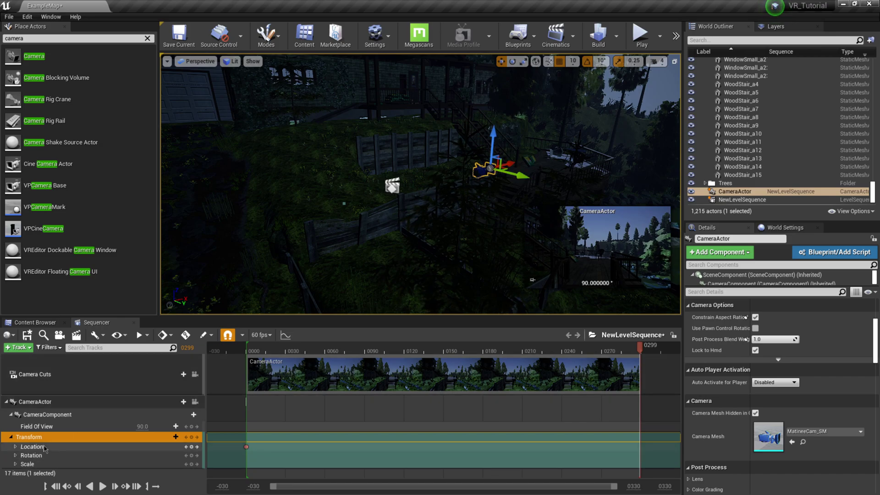
pyautogui.click(192, 446)
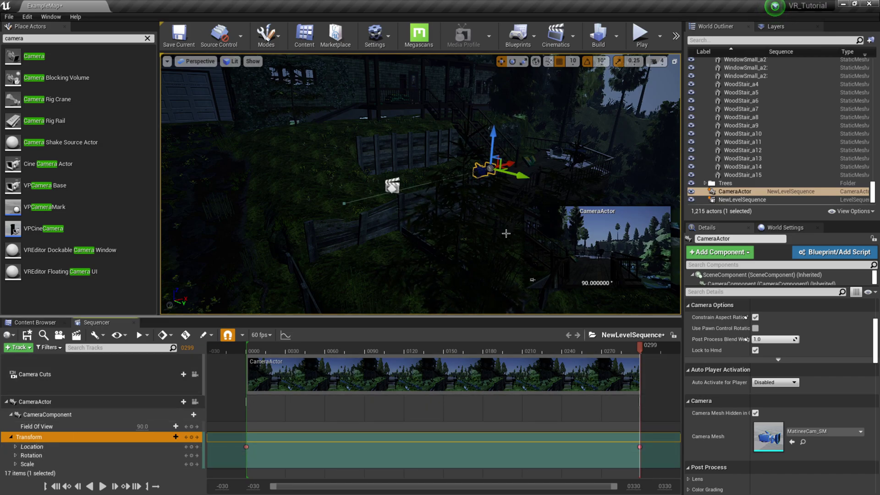
# Step: Play the sequence from the start to preview the camera move in the perspective view, and stop it
pyautogui.click(55, 486)
pyautogui.click(103, 486)
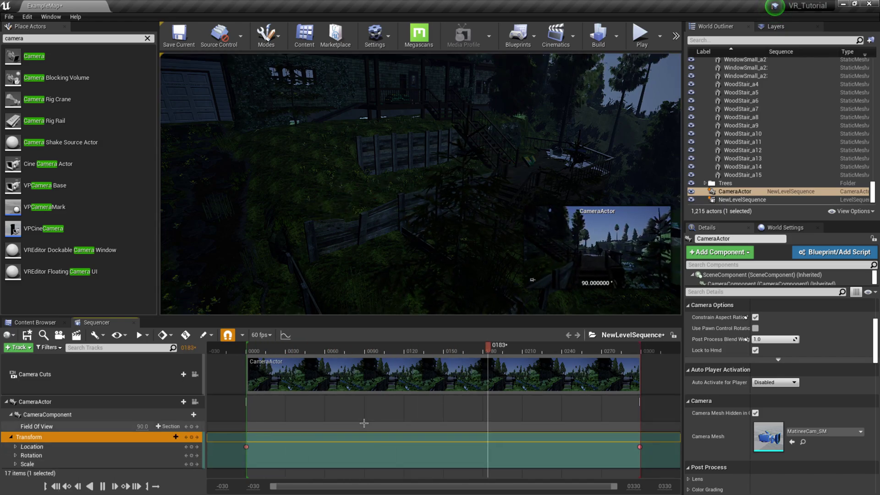
pyautogui.click(102, 486)
# Step: Look through CameraActor in the viewport and play the sequence to check the move from the camera's view
pyautogui.click(197, 61)
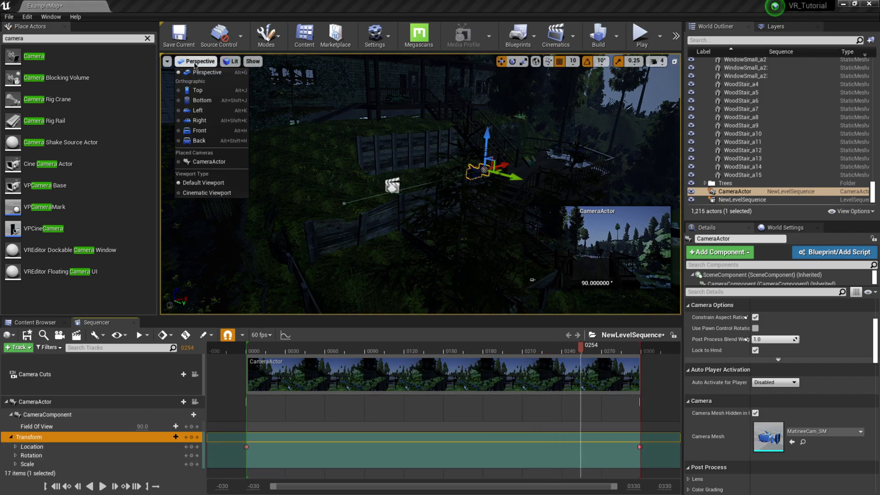
pyautogui.click(202, 162)
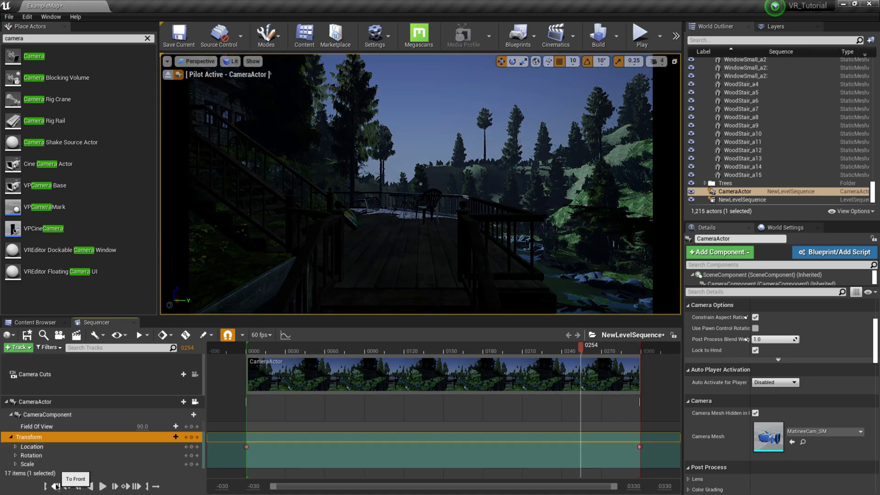
pyautogui.click(103, 486)
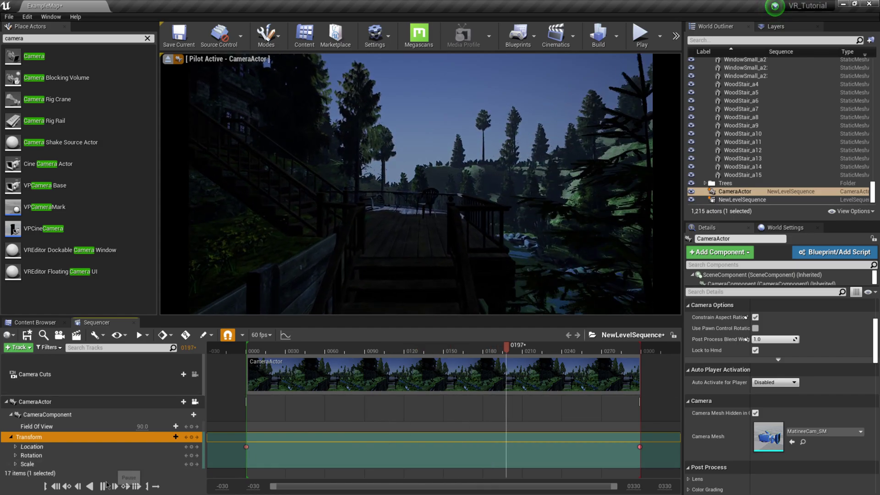
pyautogui.click(104, 486)
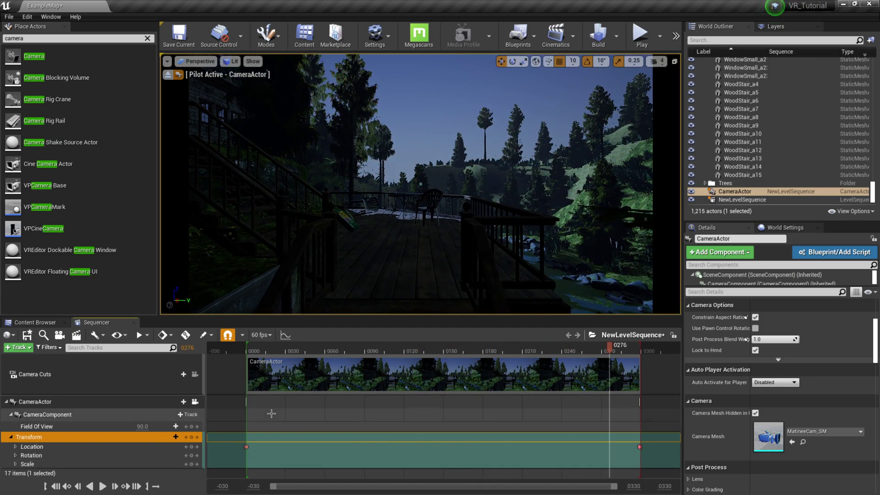
# Step: Set the camera's location keyframes at frames 0 and 299 to Linear interpolation and replay the sequence from the start
pyautogui.click(245, 447)
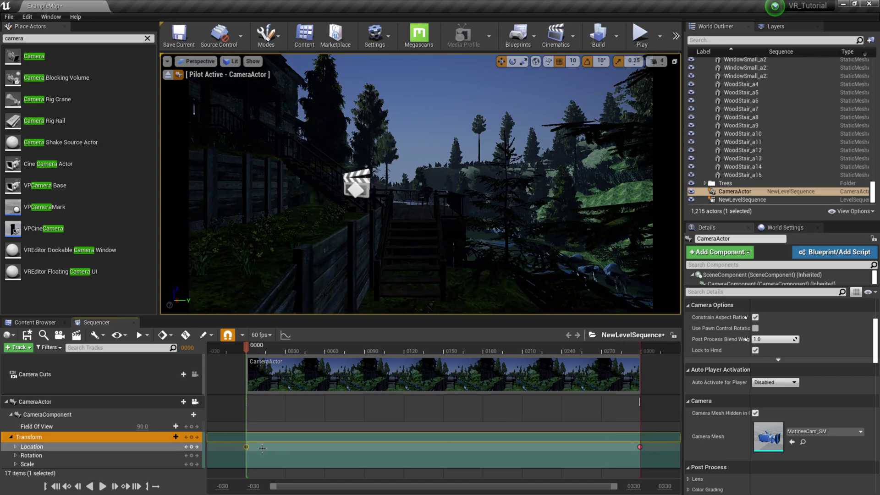
pyautogui.click(639, 447)
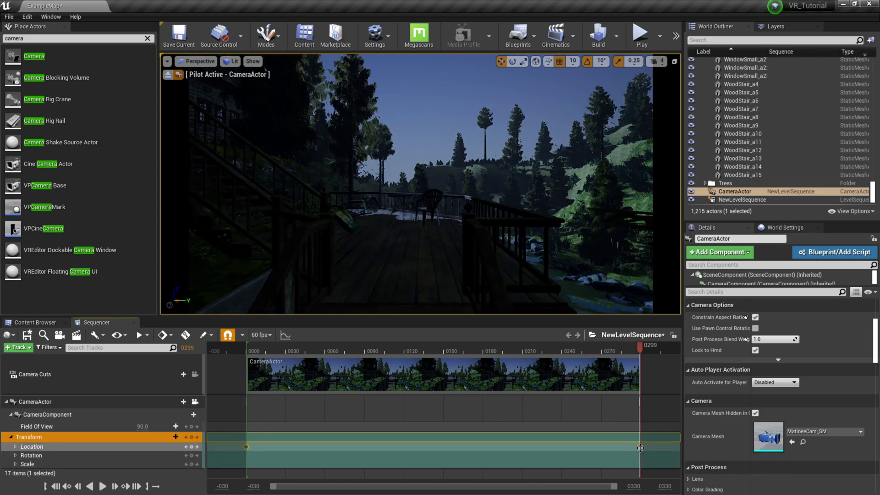
pyautogui.rightClick(640, 447)
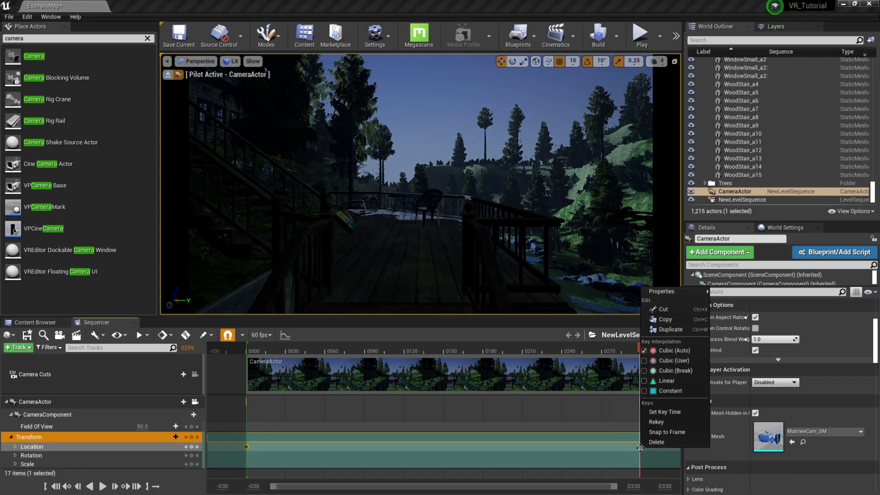
pyautogui.click(665, 381)
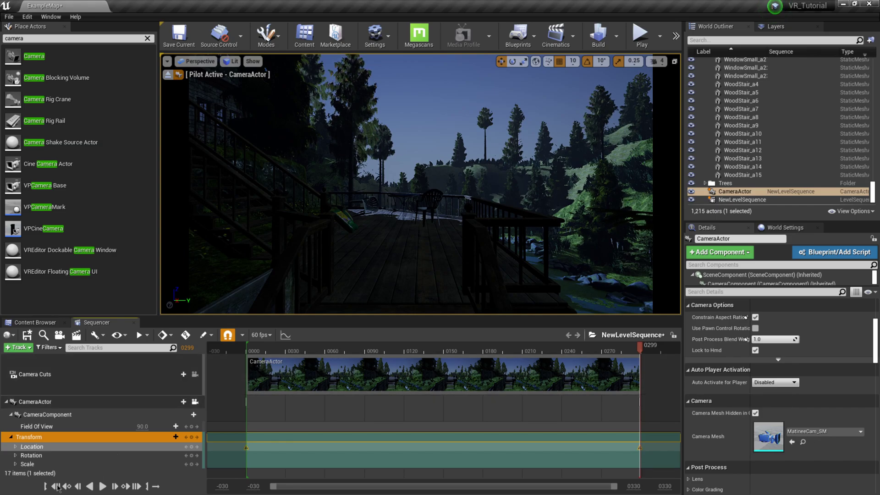
pyautogui.click(56, 486)
pyautogui.click(101, 486)
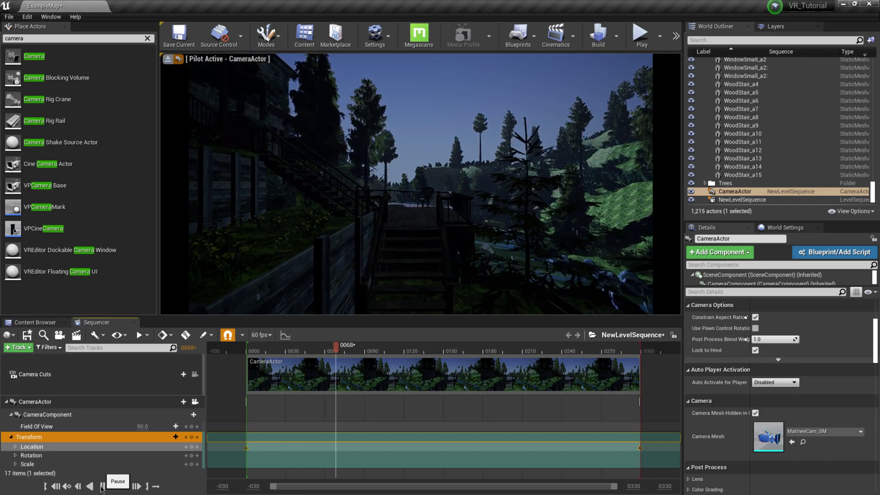
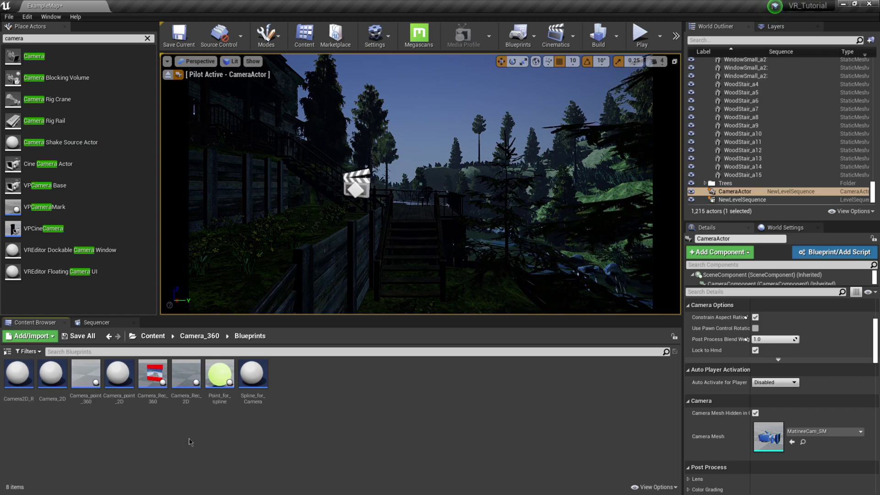
# Step: Enlarge the Content Browser thumbnails of the Camera_360 Blueprints folder
pyautogui.click(672, 489)
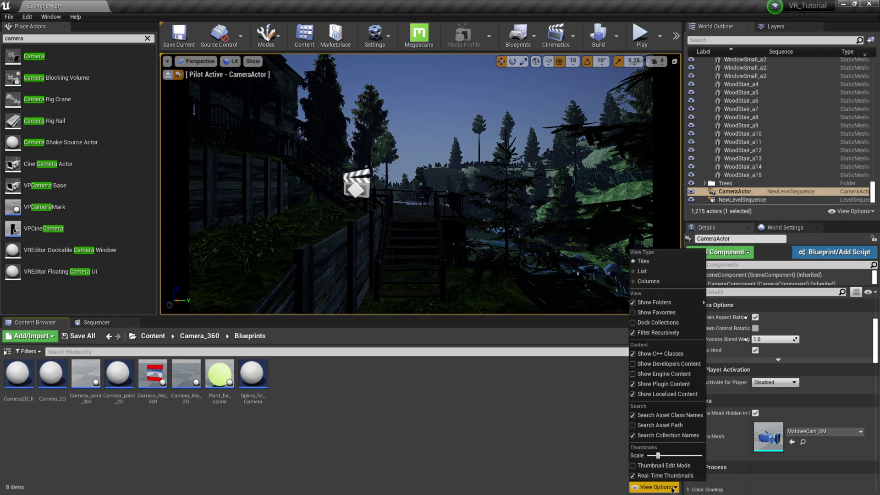
pyautogui.moveTo(658, 455); pyautogui.dragTo(669, 456)
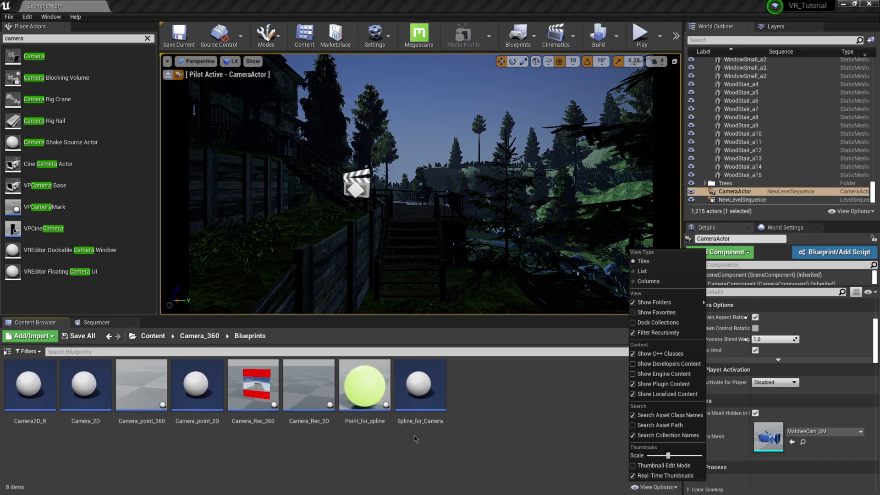
pyautogui.click(245, 463)
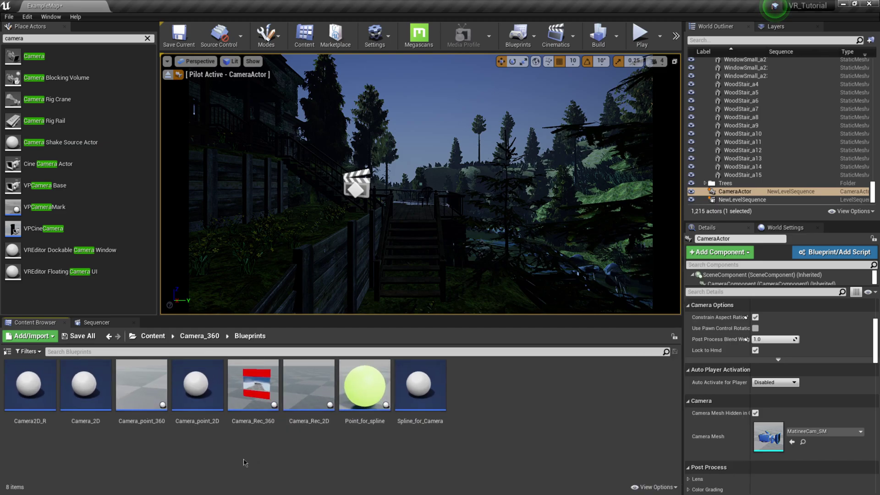
# Step: Place the Camera_point_360 and Camera_Rec_360 blueprints together in the level near the stairs
pyautogui.click(144, 397)
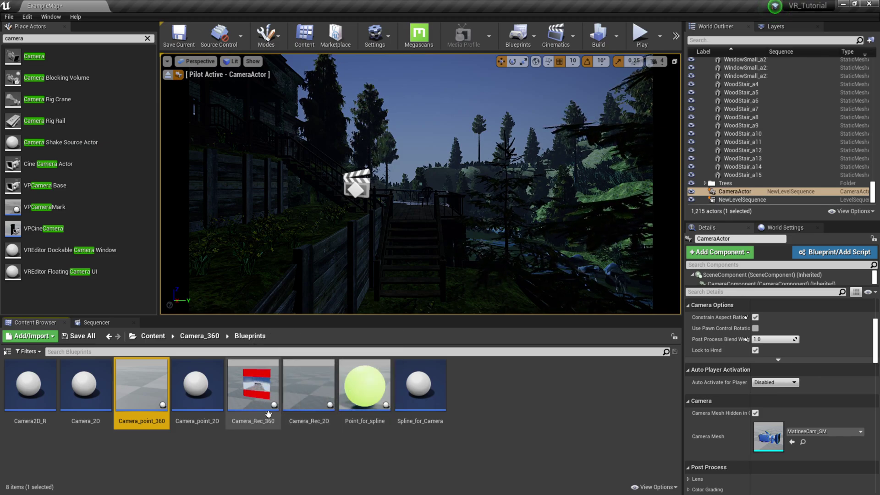
pyautogui.keyDown('ctrl'); pyautogui.click(257, 397); pyautogui.keyUp('ctrl')
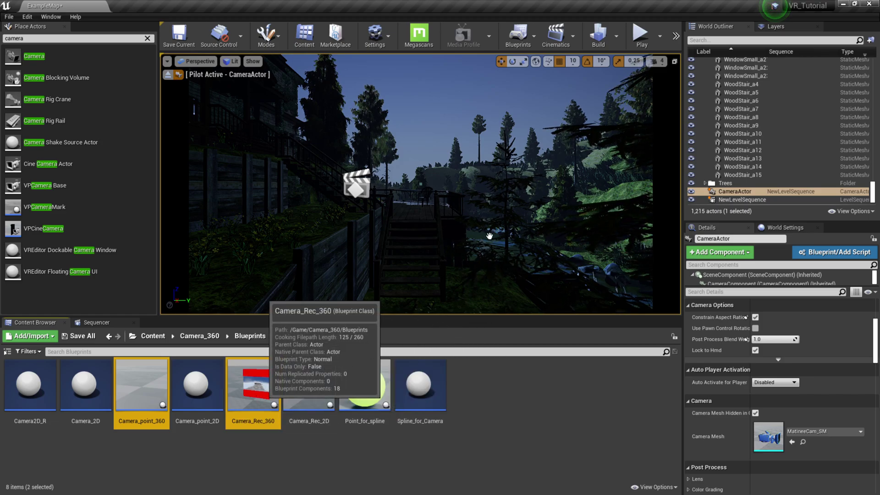
pyautogui.moveTo(489, 236); pyautogui.dragTo(489, 236)
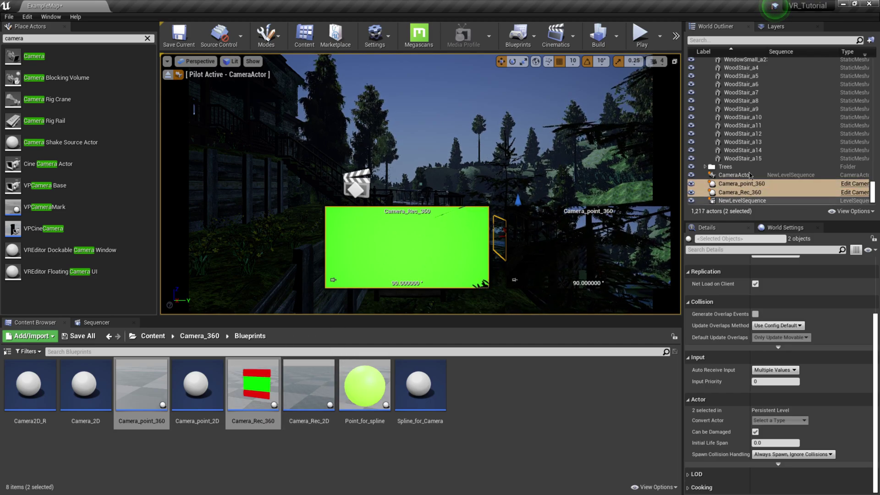
# Step: Filter the World Outliner by "camera" and clear the actor selection
pyautogui.click(723, 41)
pyautogui.write('c')
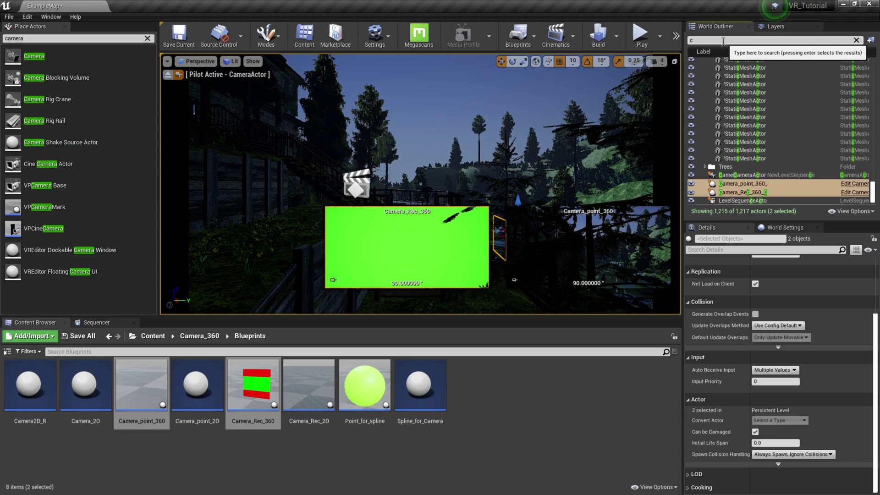
pyautogui.write('amera')
pyautogui.click(758, 134)
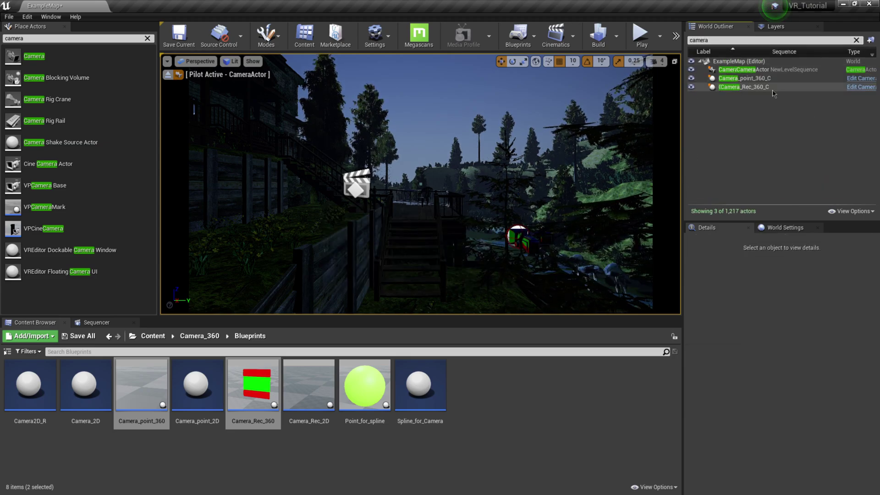
# Step: Stop piloting CameraActor and move Camera_Rec_360 far away from the house and the camera path
pyautogui.click(167, 75)
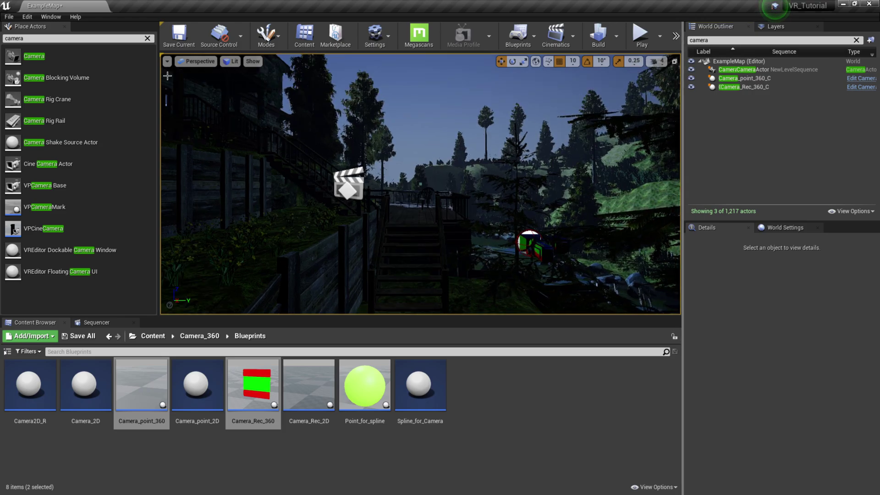
pyautogui.moveTo(439, 245); pyautogui.dragTo(414, 190, button='right')
pyautogui.click(754, 88)
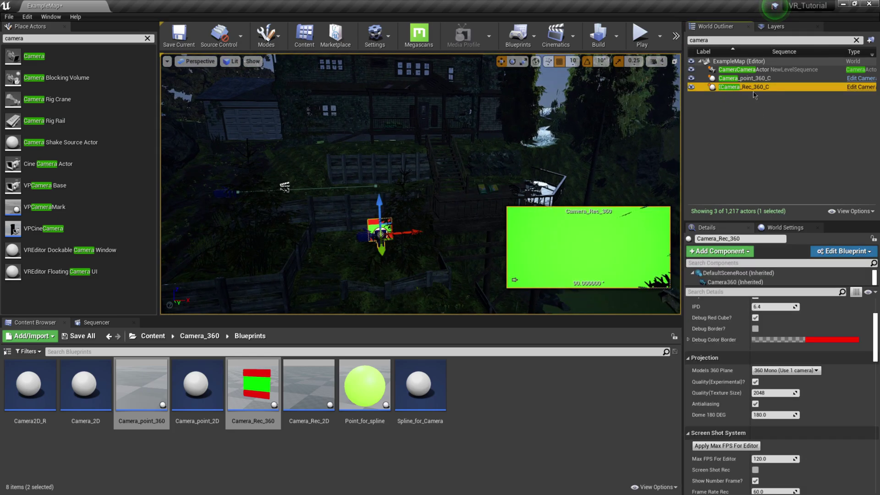
pyautogui.click(408, 231)
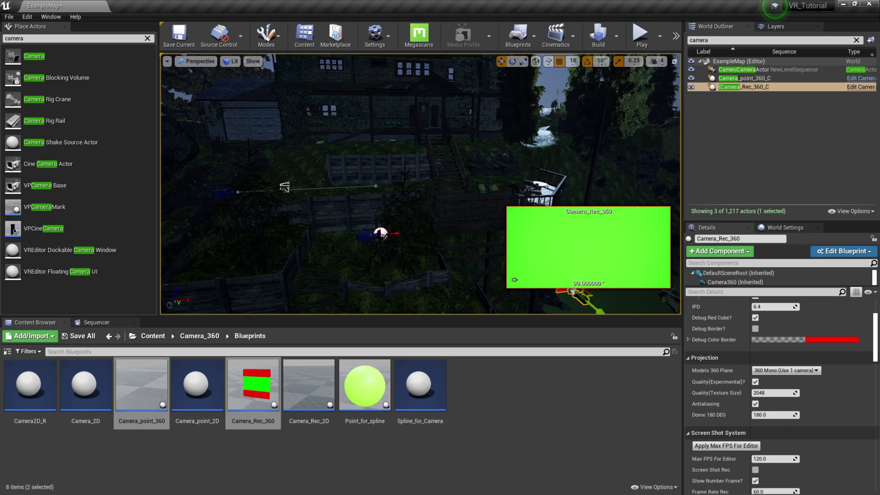
pyautogui.moveTo(572, 225); pyautogui.dragTo(473, 206, button='right')
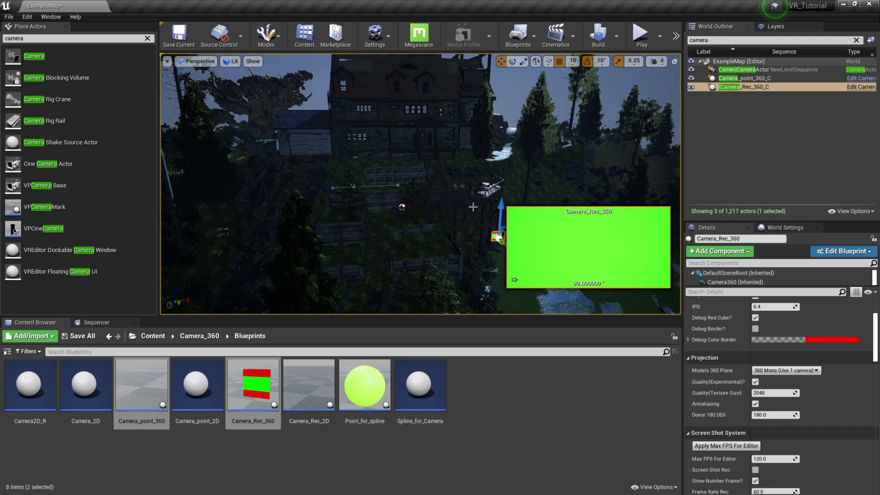
pyautogui.moveTo(476, 240); pyautogui.dragTo(489, 219, button='right')
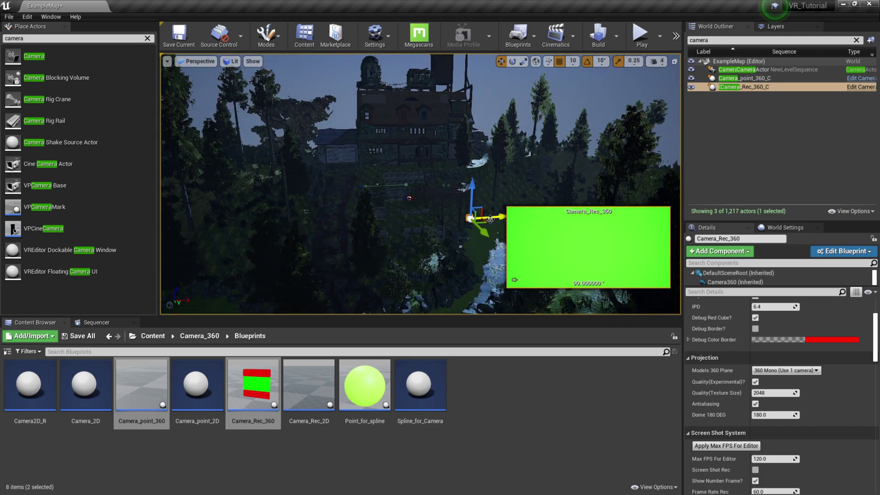
pyautogui.moveTo(503, 215); pyautogui.dragTo(262, 245)
pyautogui.moveTo(222, 203); pyautogui.dragTo(240, 162)
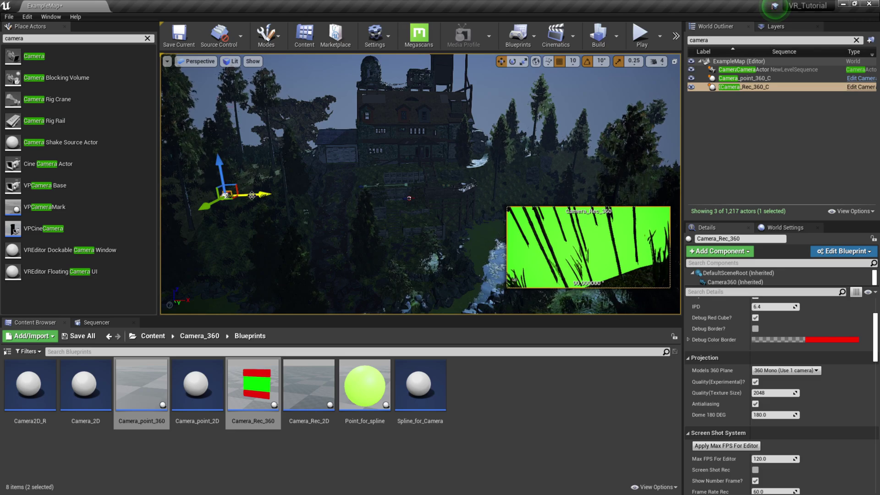
pyautogui.moveTo(252, 195); pyautogui.dragTo(189, 215)
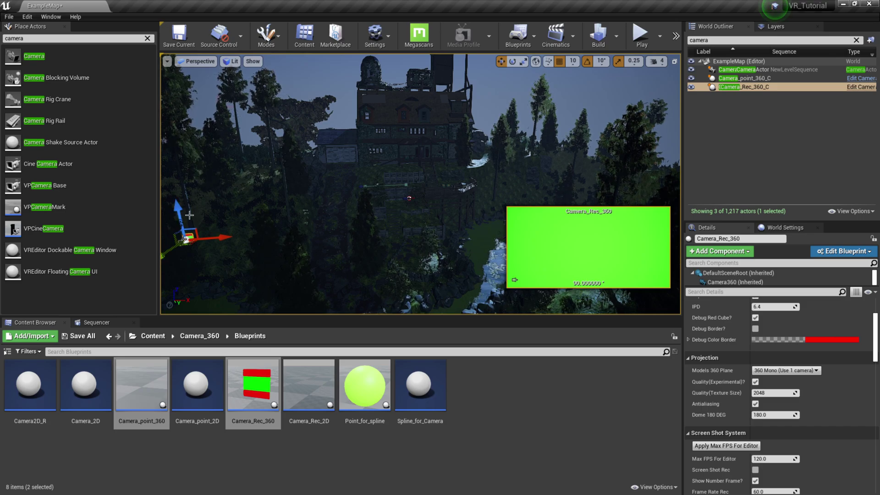
# Step: Set Camera_point_360's Target All Transform to CameraActor and attach Camera_point_360 to CameraActor as its child
pyautogui.click(759, 79)
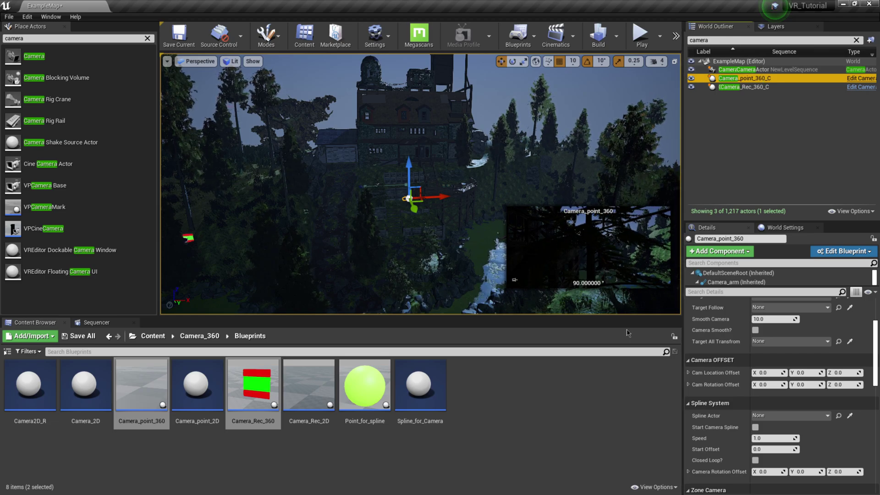
pyautogui.scroll(3, 723, 344)
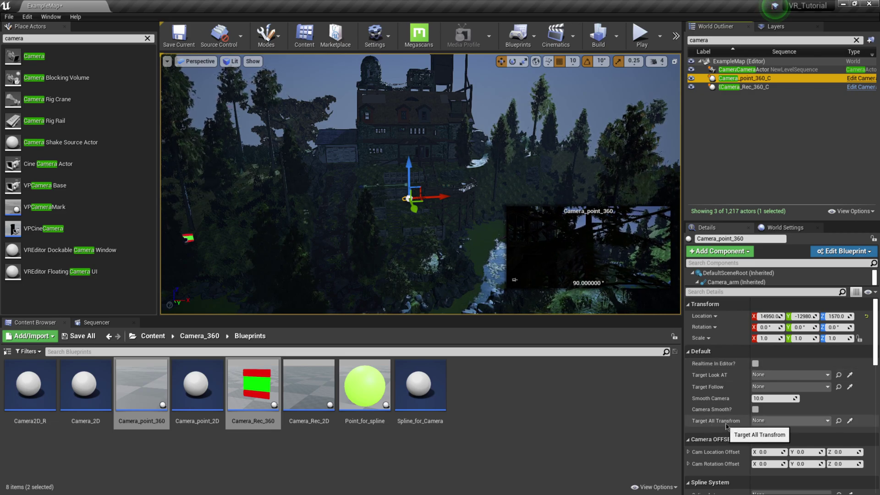
pyautogui.click(849, 420)
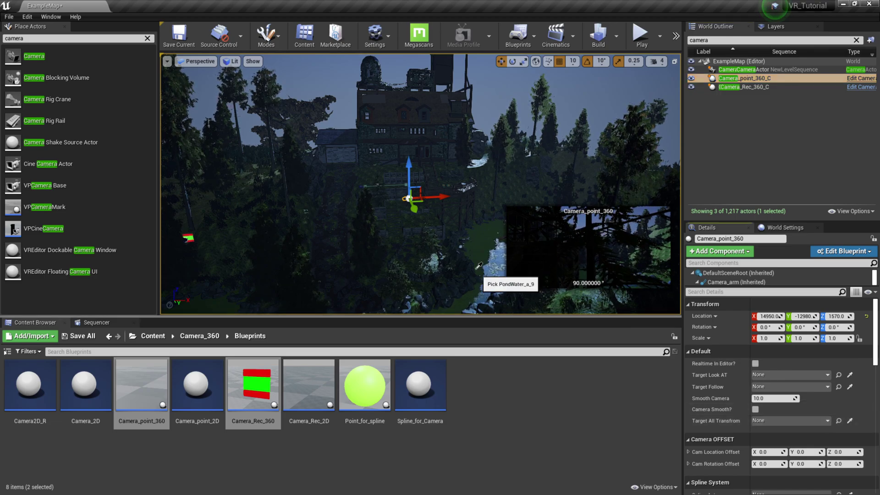
pyautogui.scroll(8, 355, 185)
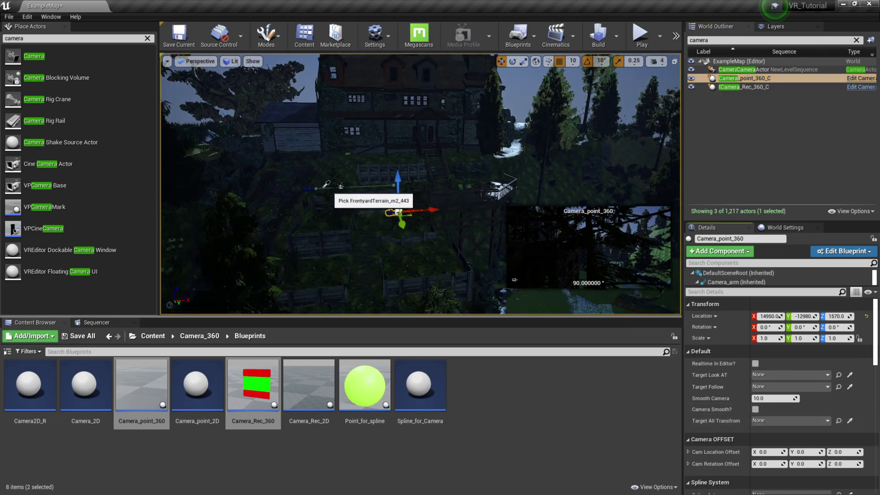
pyautogui.scroll(3, 307, 184)
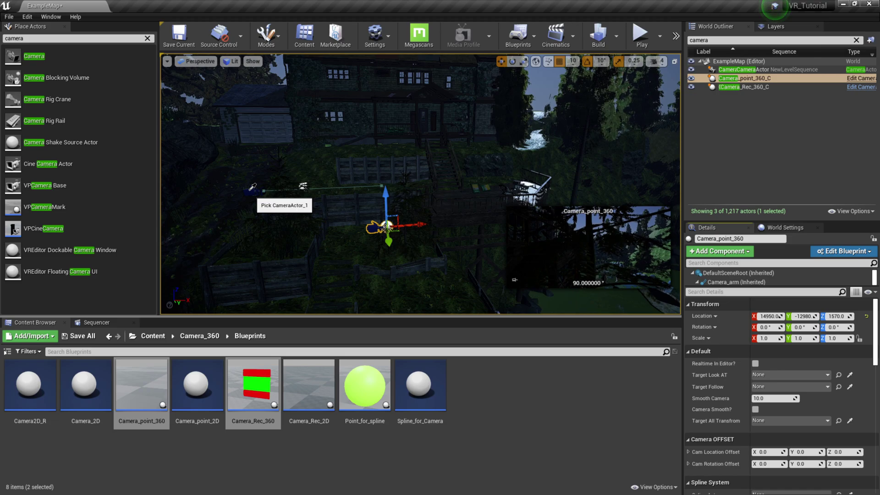
pyautogui.click(252, 186)
pyautogui.scroll(4, 311, 202)
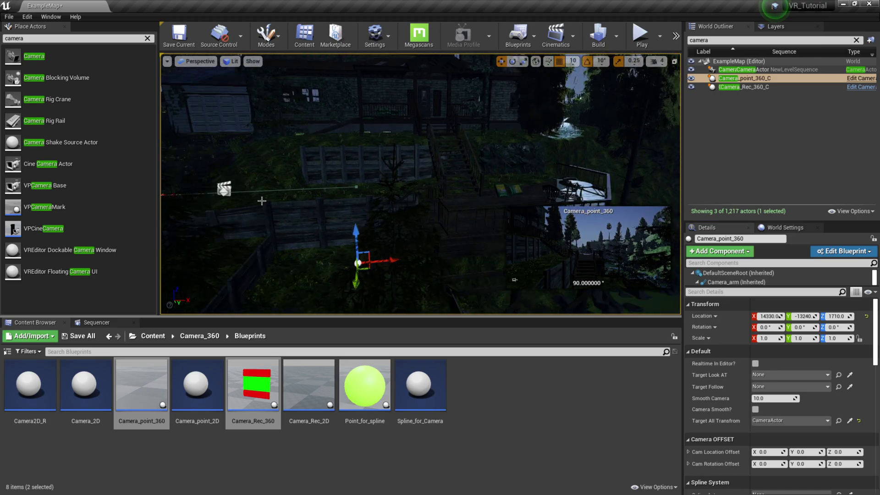
pyautogui.moveTo(274, 215); pyautogui.dragTo(286, 240, button='right')
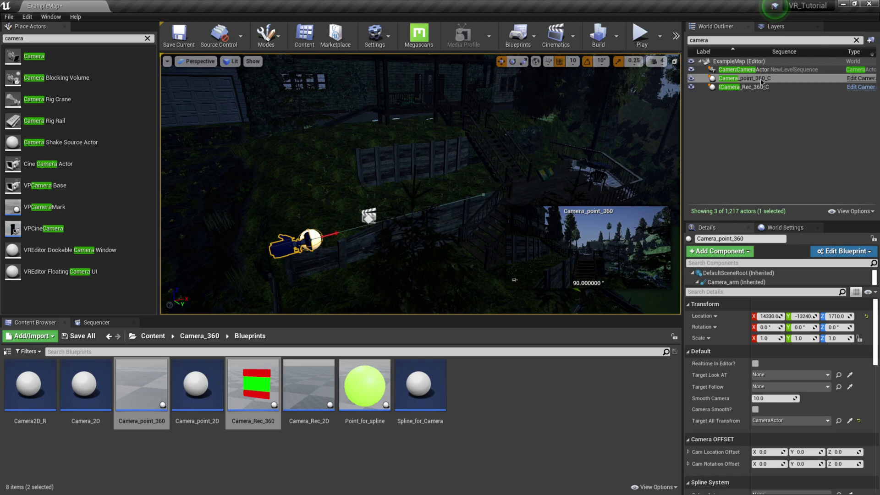
pyautogui.moveTo(751, 82); pyautogui.dragTo(754, 72)
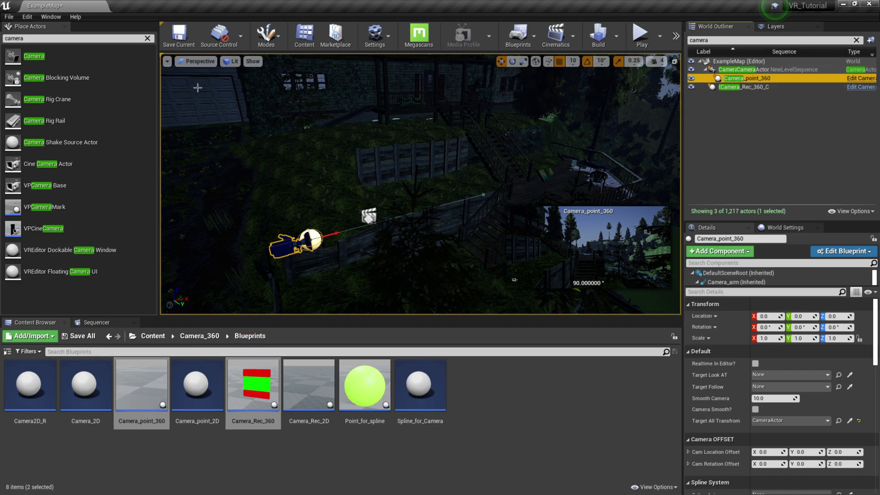
# Step: Play and scrub the sequence in the perspective view to check whether Camera_point_360 follows the animated CameraActor
pyautogui.click(197, 63)
pyautogui.click(96, 322)
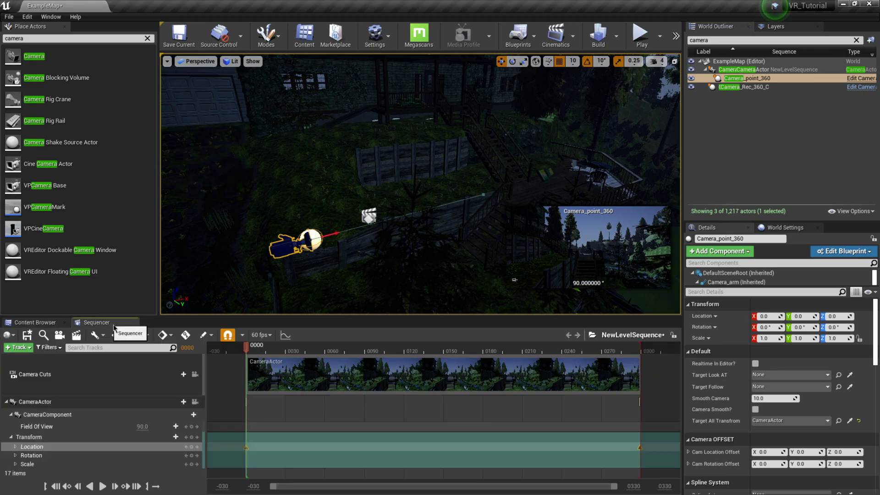
pyautogui.click(102, 486)
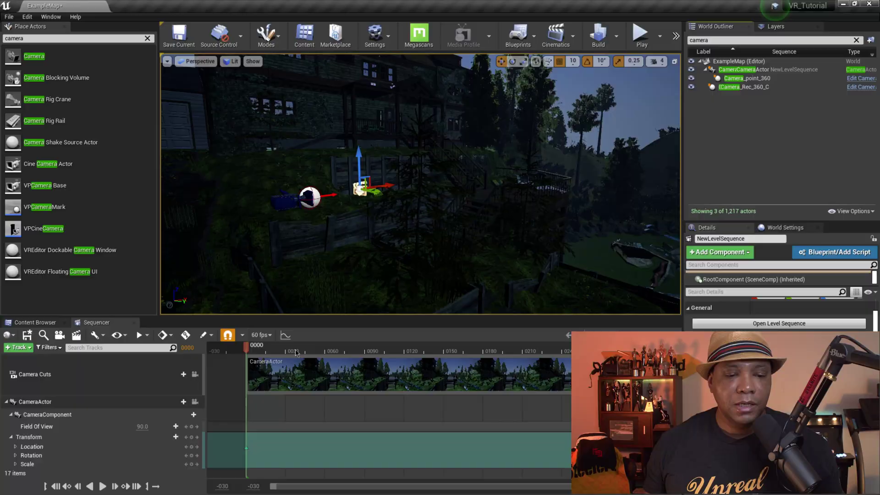
pyautogui.moveTo(296, 352); pyautogui.dragTo(372, 373)
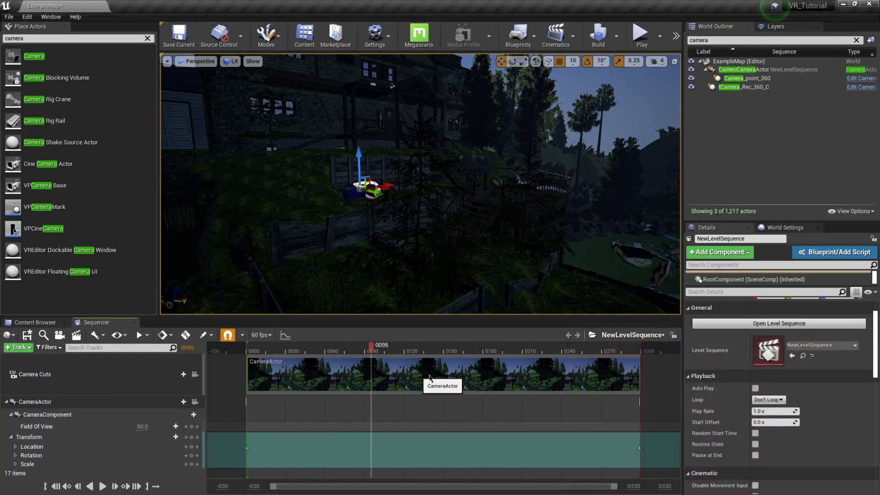
pyautogui.moveTo(430, 377); pyautogui.dragTo(336, 374)
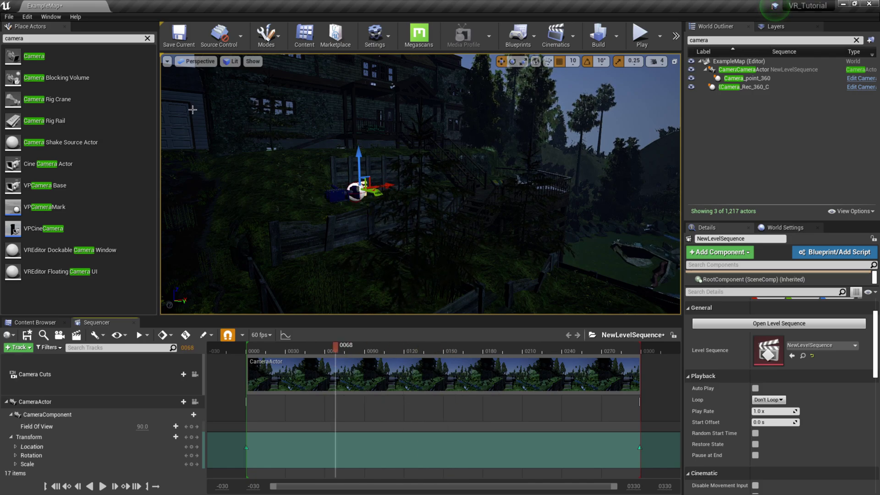
# Step: Look through CameraActor in the viewport and select the Camera Cuts track in the sequence
pyautogui.click(196, 61)
pyautogui.click(198, 158)
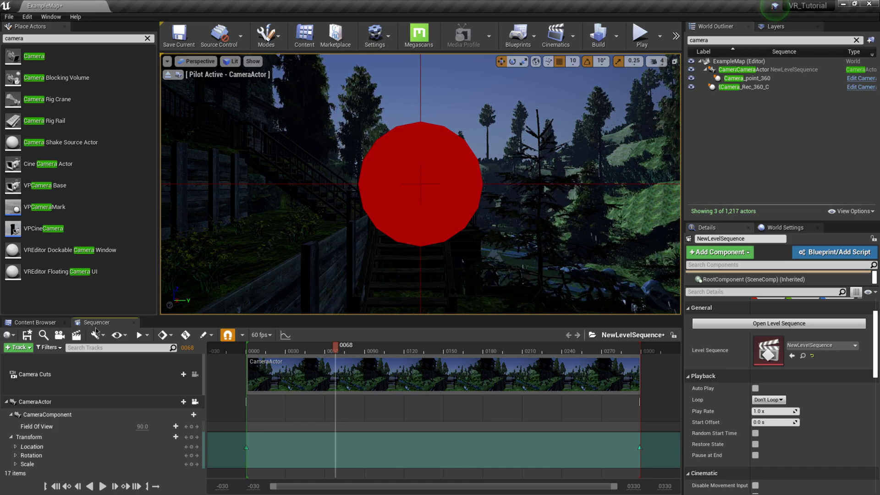
pyautogui.click(70, 377)
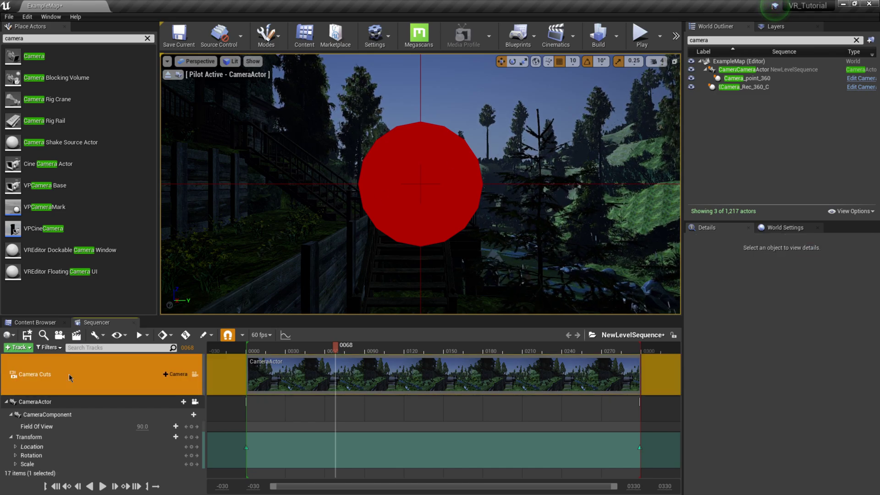
# Step: Turn off Is Active for the Camera Cuts section and briefly run the level to preview the 360 view
pyautogui.rightClick(83, 373)
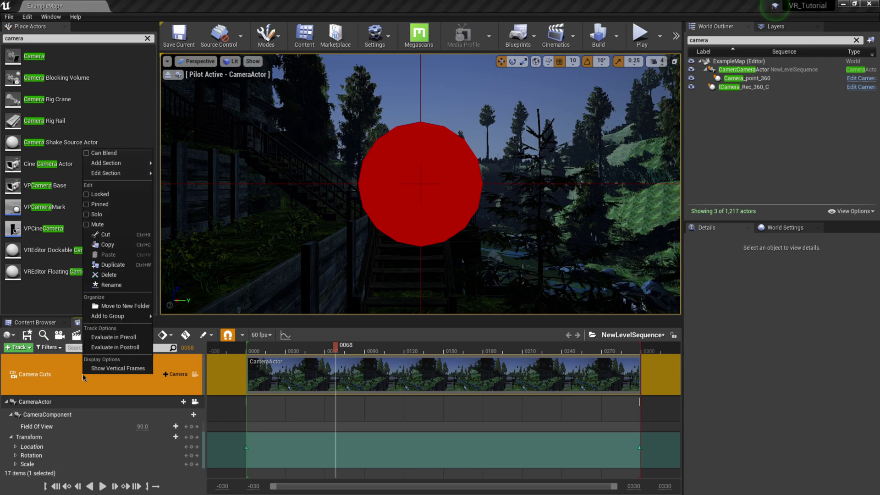
pyautogui.moveTo(127, 177)
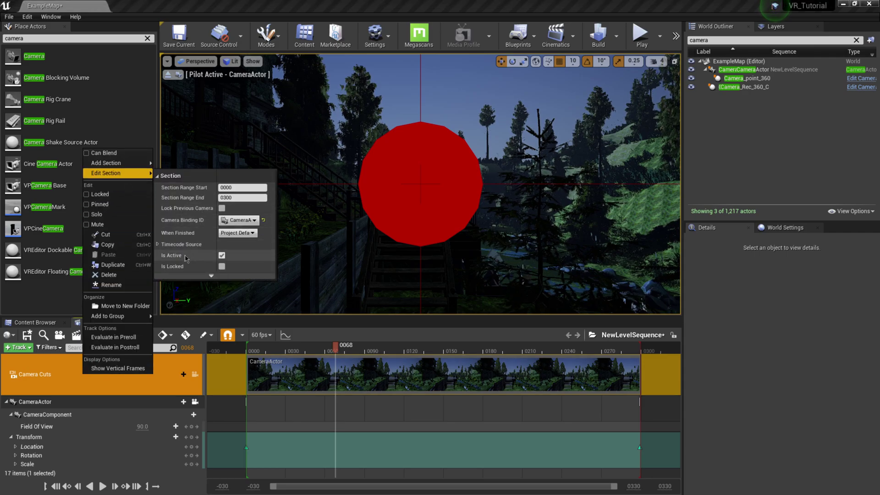
pyautogui.click(224, 259)
pyautogui.click(756, 147)
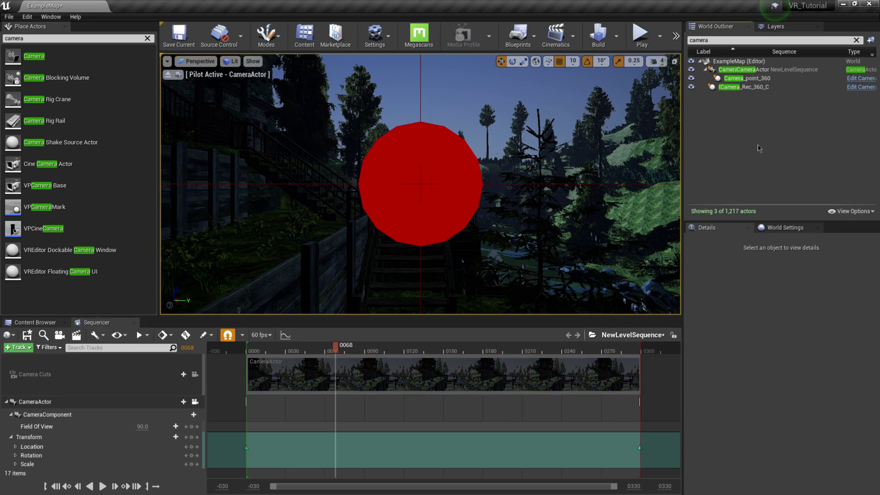
pyautogui.click(642, 37)
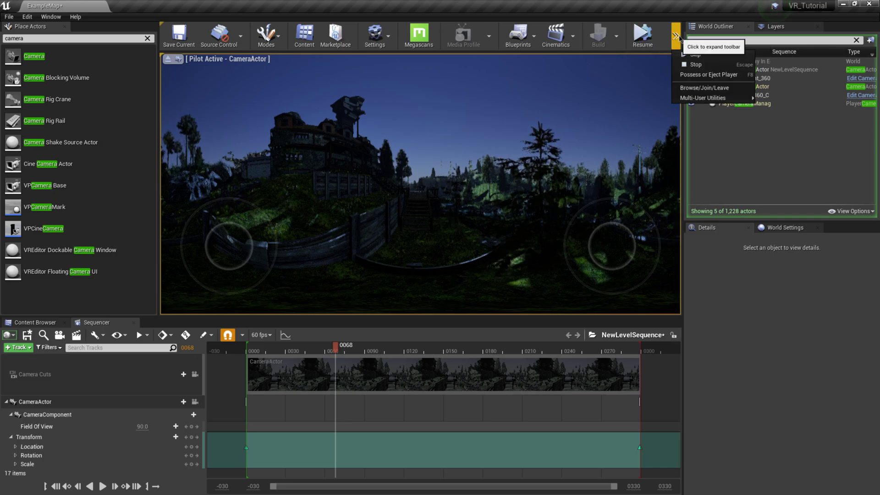
pyautogui.press('Escape')
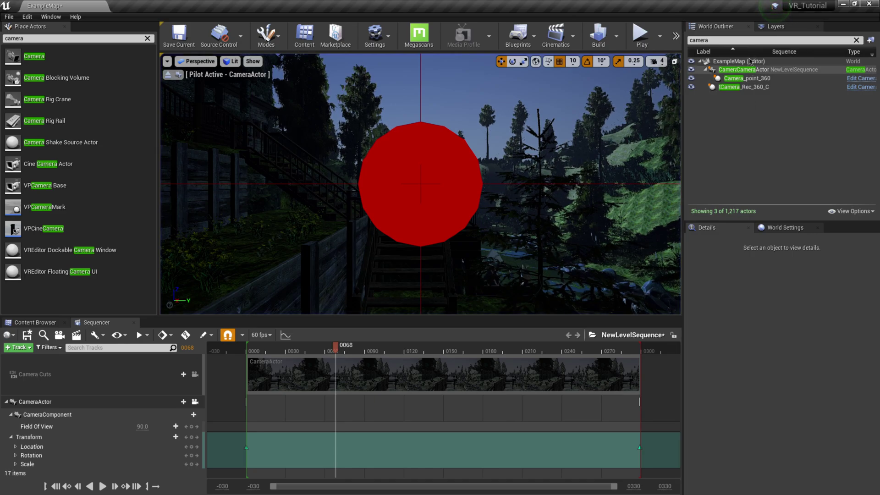
# Step: Find the level sequence actor in the World Outliner, enable its Auto Play option, and run the level to check the camera animation
pyautogui.write('sequebn')
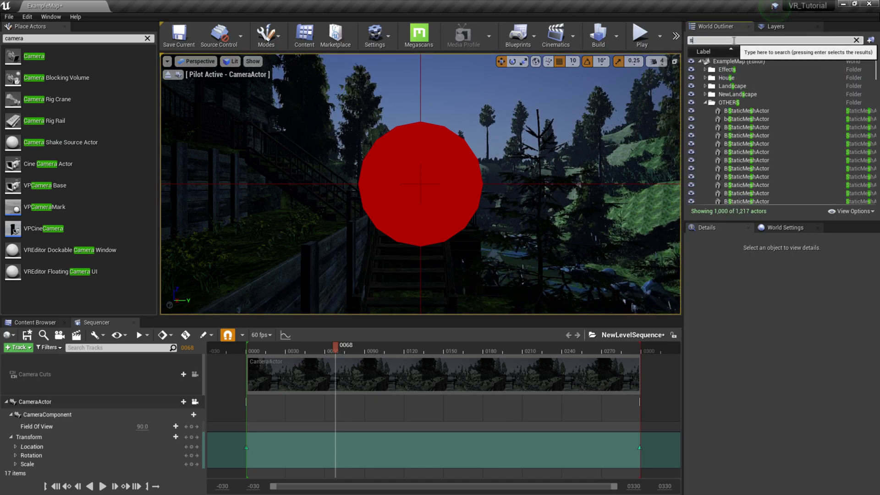
pyautogui.press('BackSpace')
pyautogui.press('BackSpace')
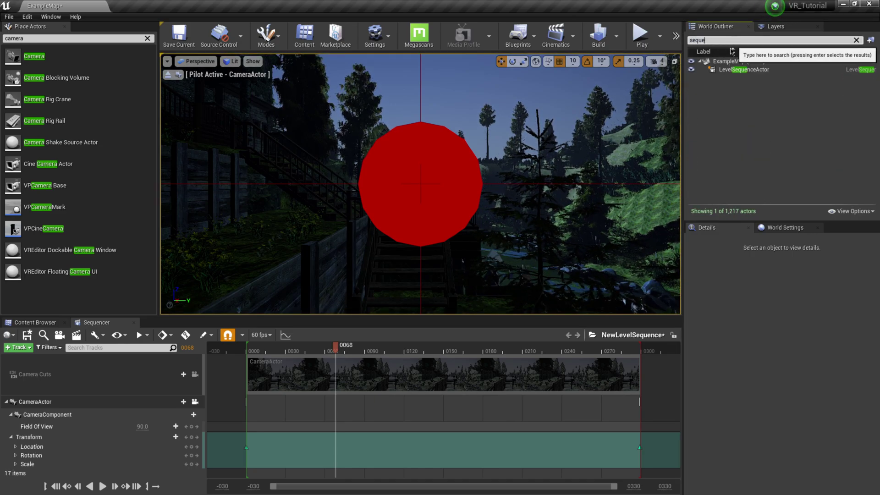
pyautogui.click(729, 70)
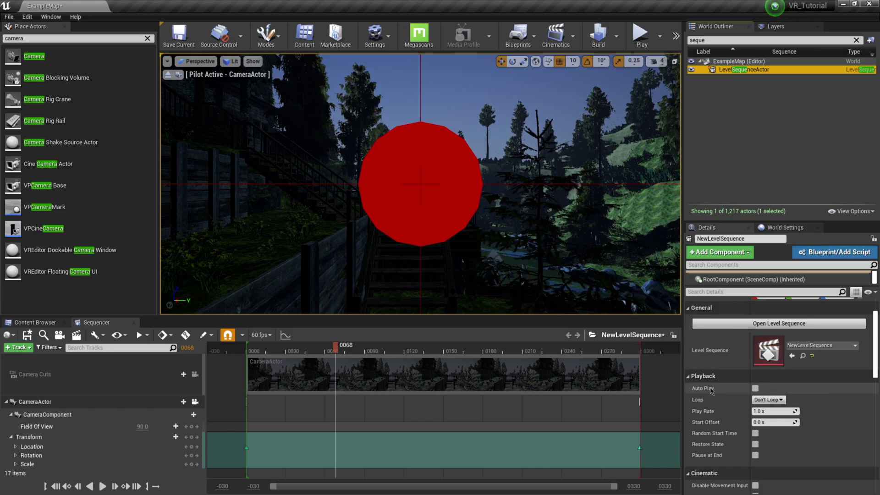
pyautogui.click(755, 388)
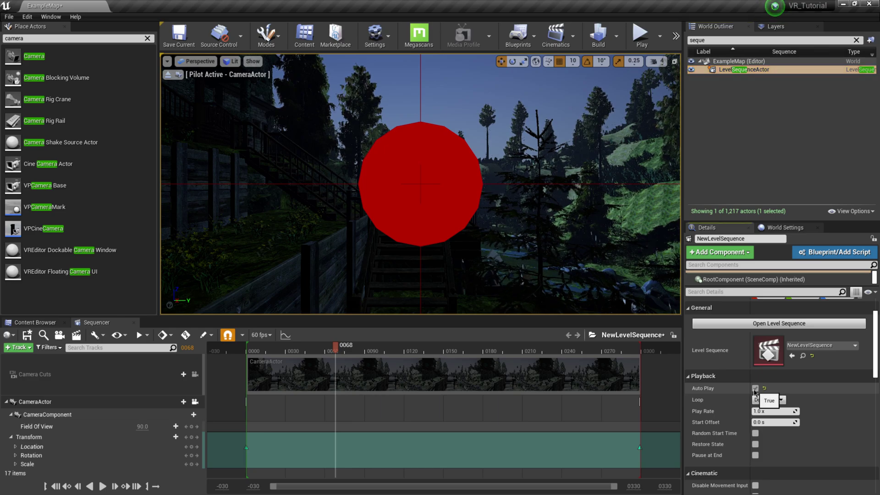
pyautogui.click(643, 52)
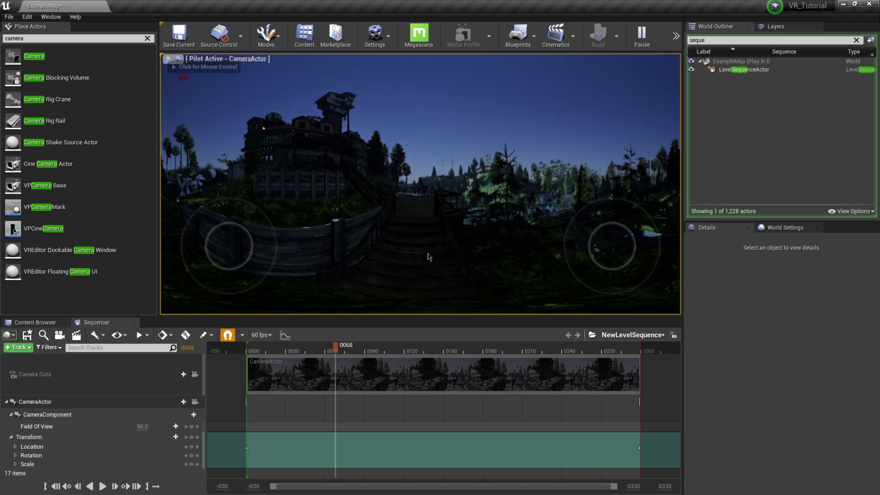
pyautogui.press('Escape')
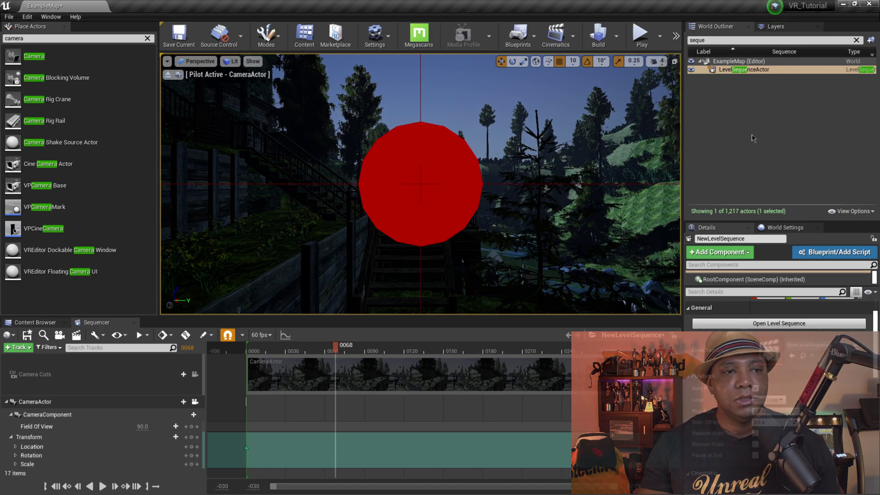
# Step: Add NewLevelSequence as a render job in the Movie Render Queue, and save both the sequence and the current level
pyautogui.click(57, 17)
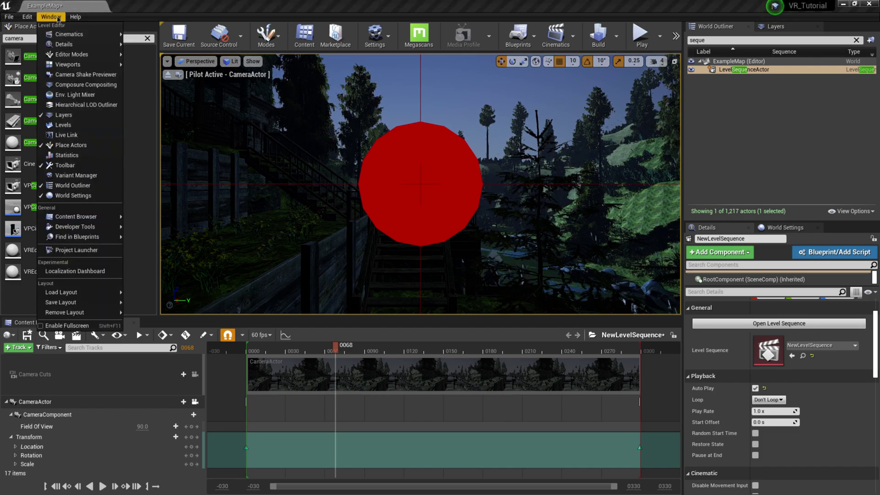
pyautogui.moveTo(63, 35)
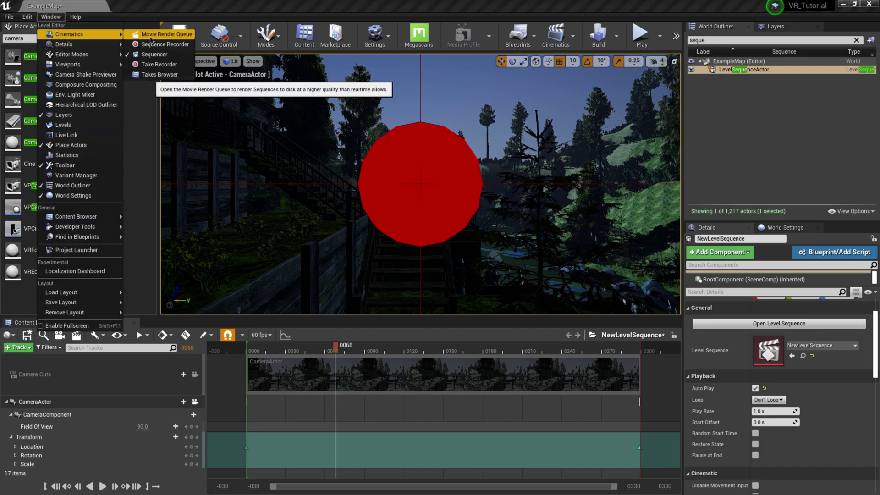
pyautogui.click(151, 39)
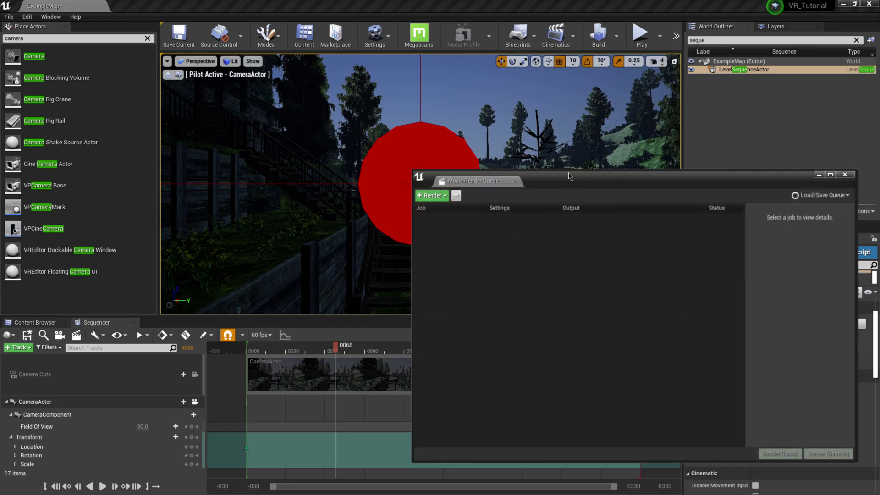
pyautogui.click(285, 106)
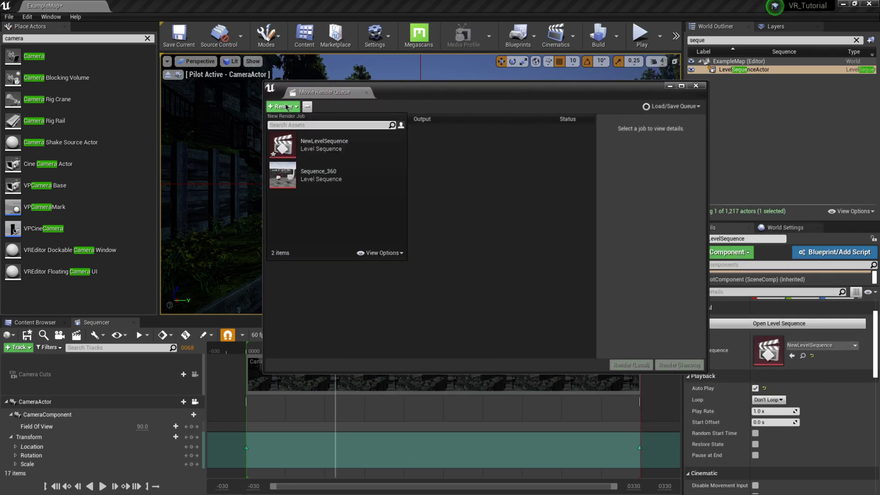
pyautogui.click(321, 146)
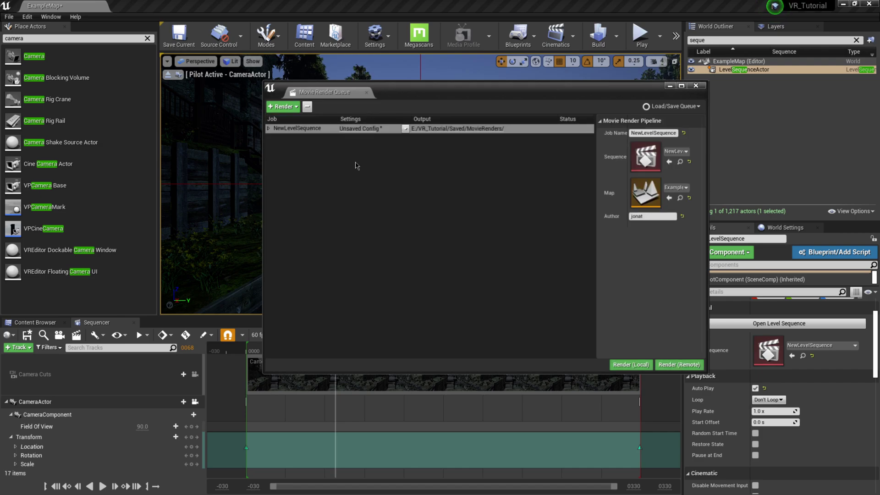
pyautogui.click(28, 336)
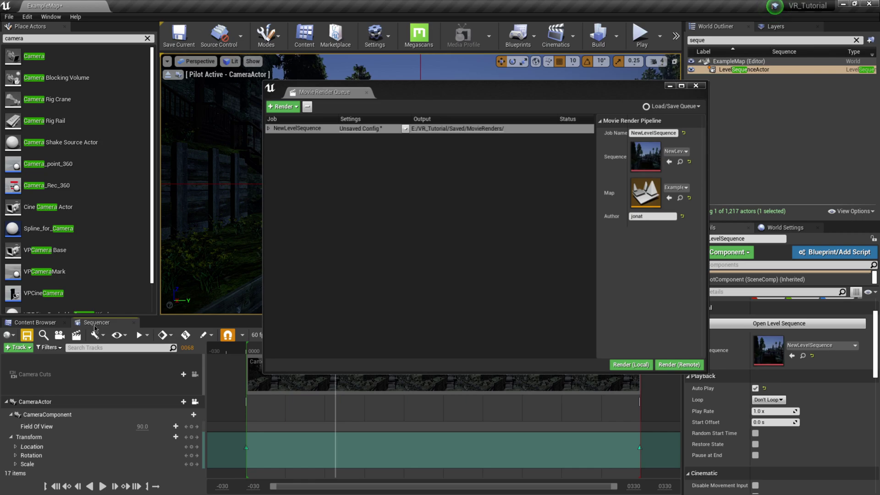
pyautogui.click(178, 36)
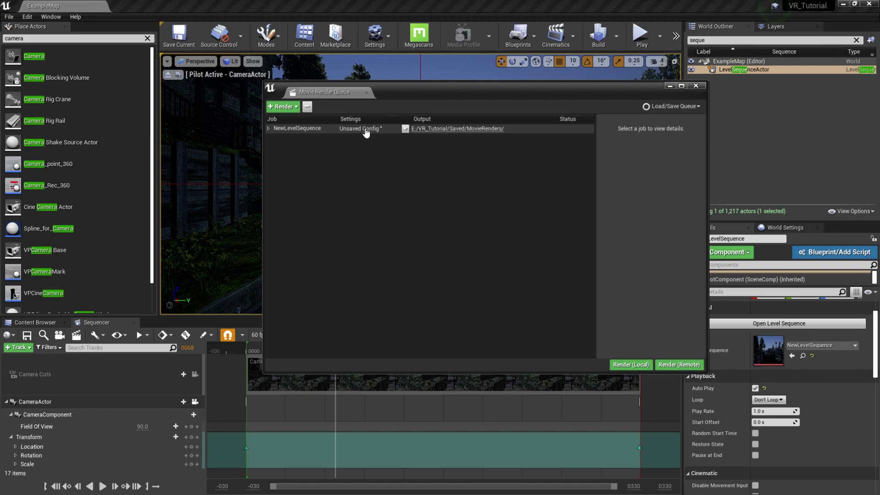
# Step: Set the render job's output directory to the 360Renders folder on the D: drive
pyautogui.click(361, 129)
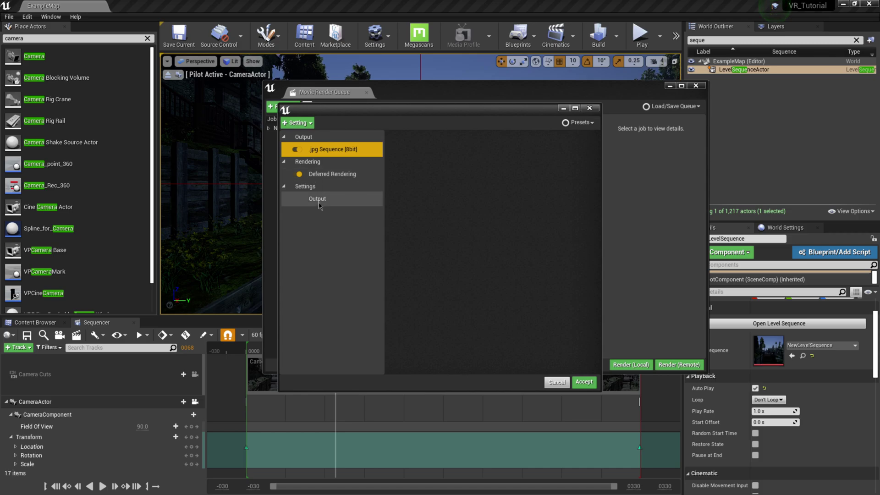
pyautogui.click(318, 199)
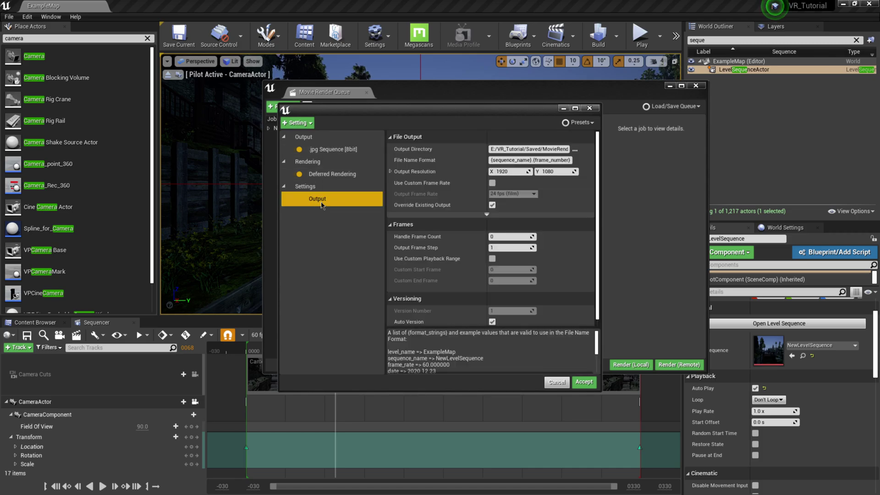
pyautogui.click(574, 149)
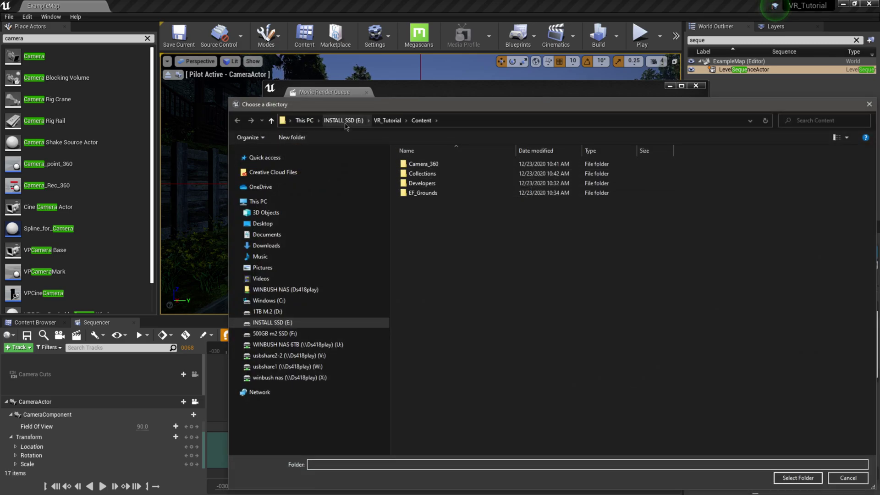
pyautogui.click(343, 122)
pyautogui.click(294, 311)
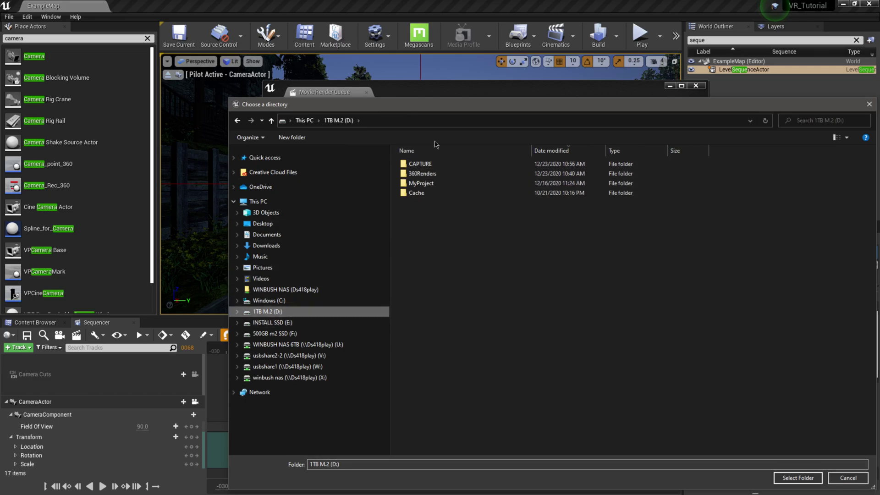
pyautogui.click(422, 175)
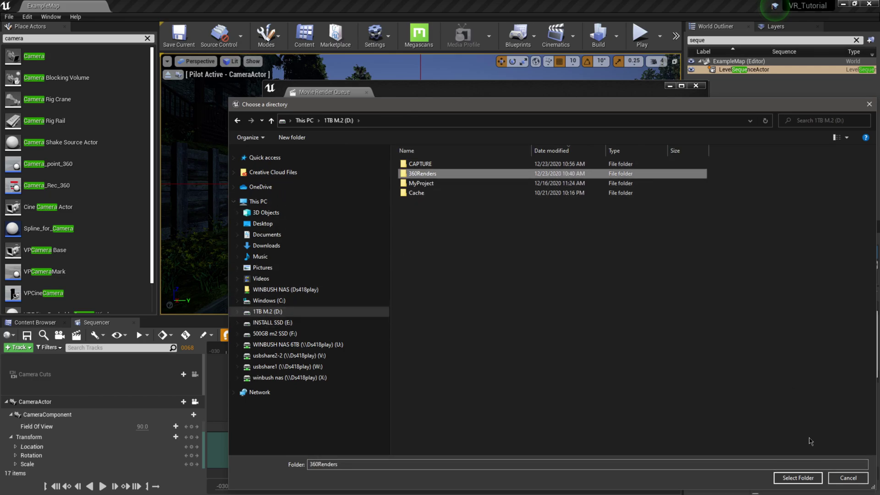
pyautogui.click(794, 478)
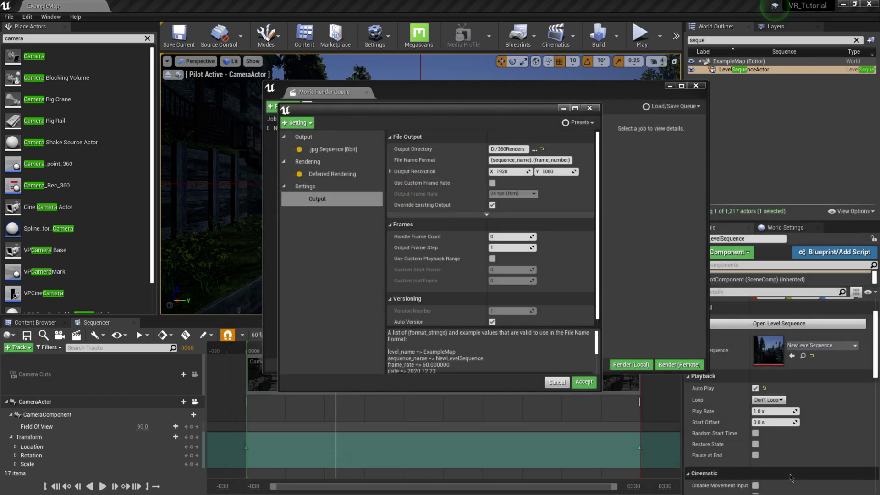
# Step: Set the render job's output resolution to 5760 by 2880 and accept the output settings
pyautogui.click(509, 172)
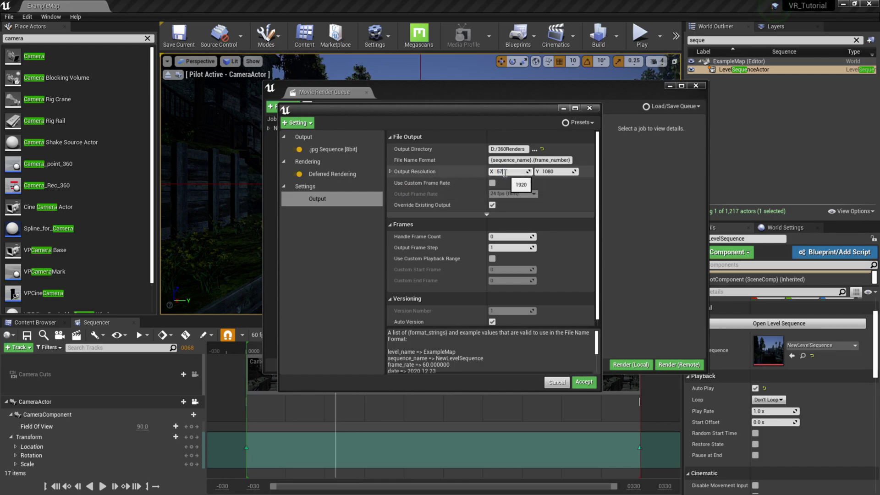
pyautogui.write('5760')
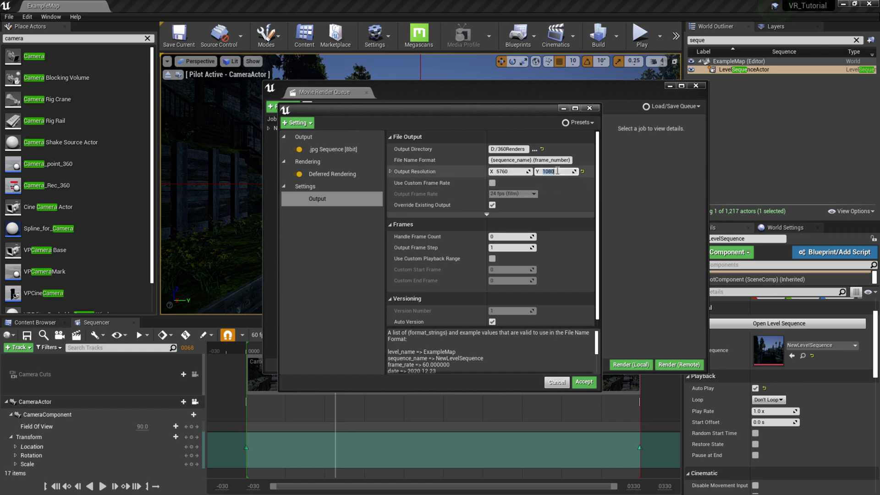
pyautogui.press('Tab')
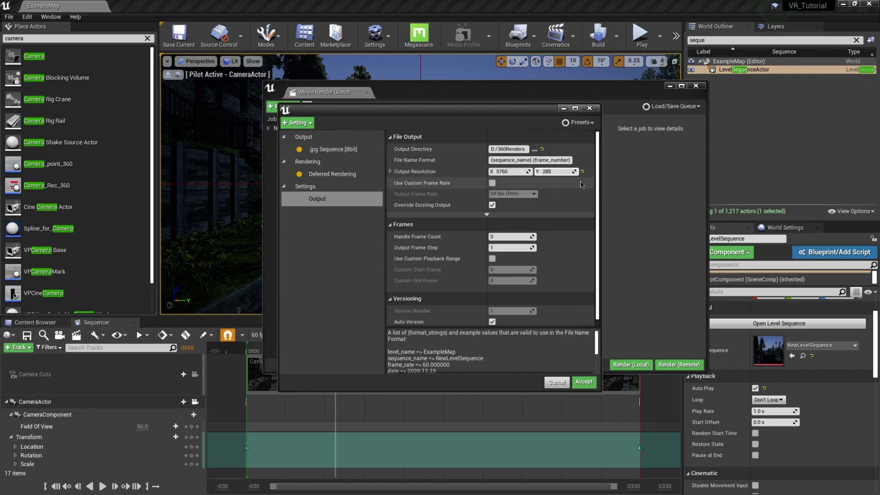
pyautogui.write('2880')
pyautogui.moveTo(514, 111); pyautogui.dragTo(478, 82)
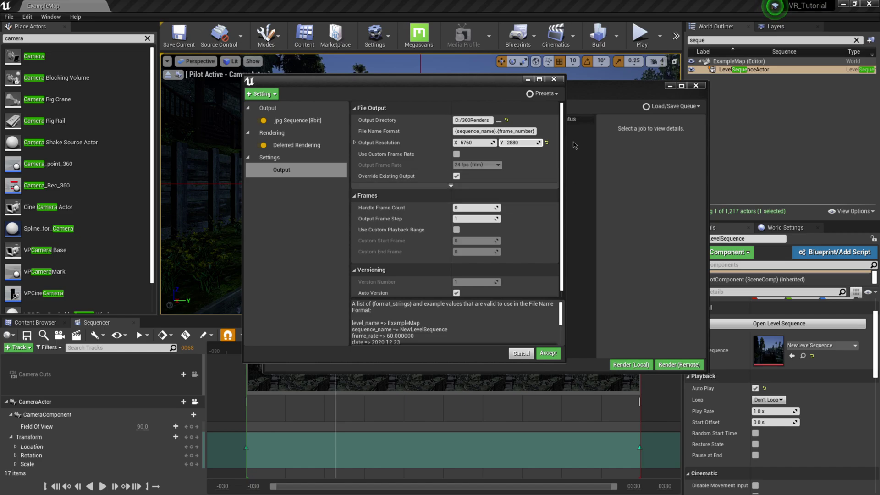
pyautogui.click(564, 130)
pyautogui.click(547, 352)
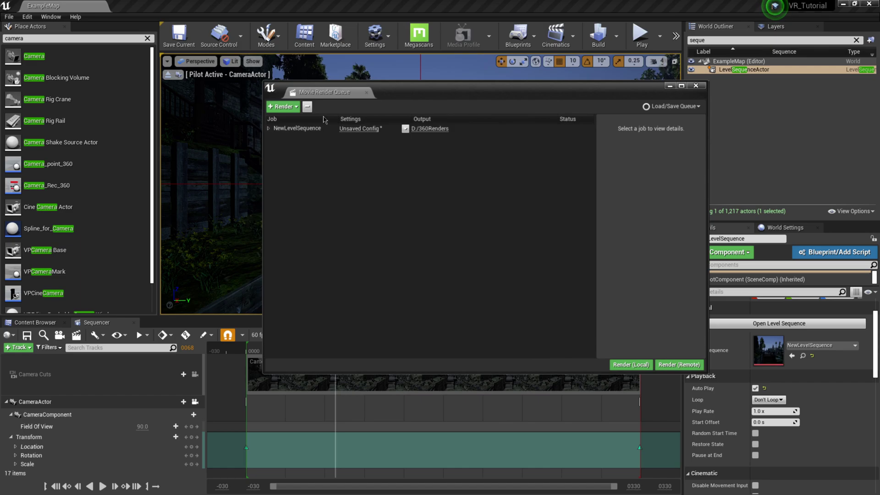
# Step: Add an Anti-aliasing setting to the render job with a Temporal Sample Count of 2 and accept the configuration
pyautogui.click(359, 129)
pyautogui.click(295, 123)
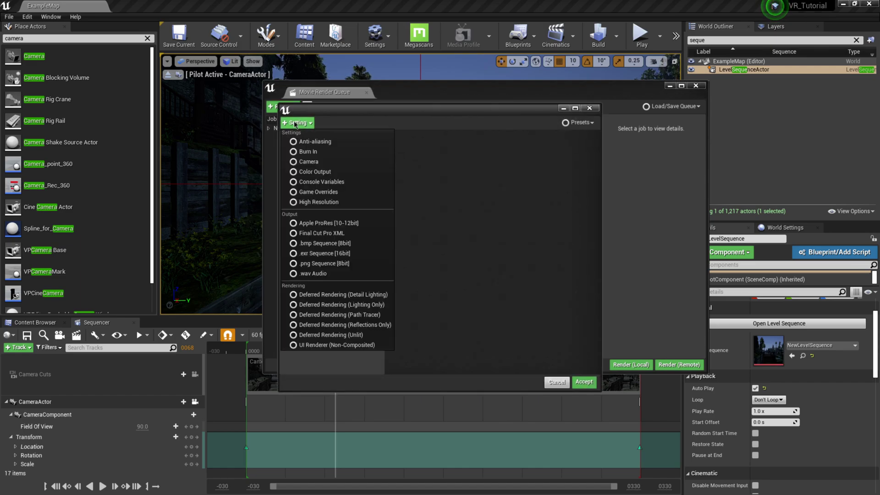
pyautogui.click(315, 142)
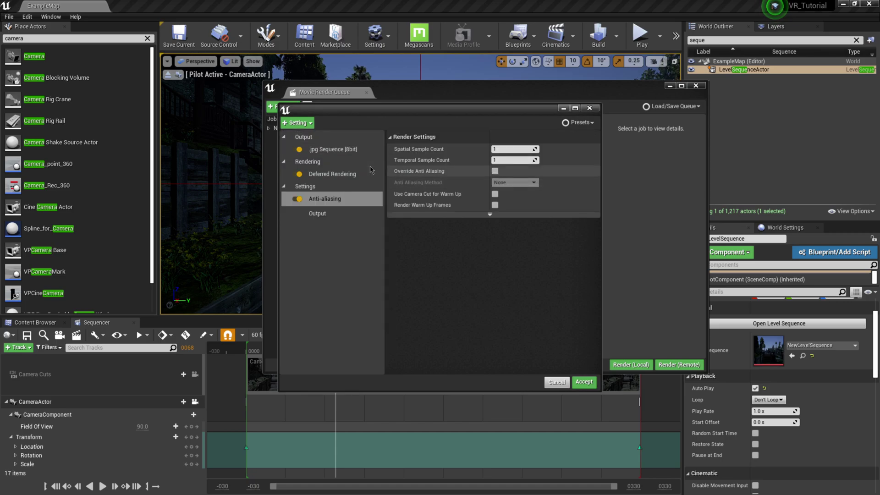
pyautogui.click(502, 159)
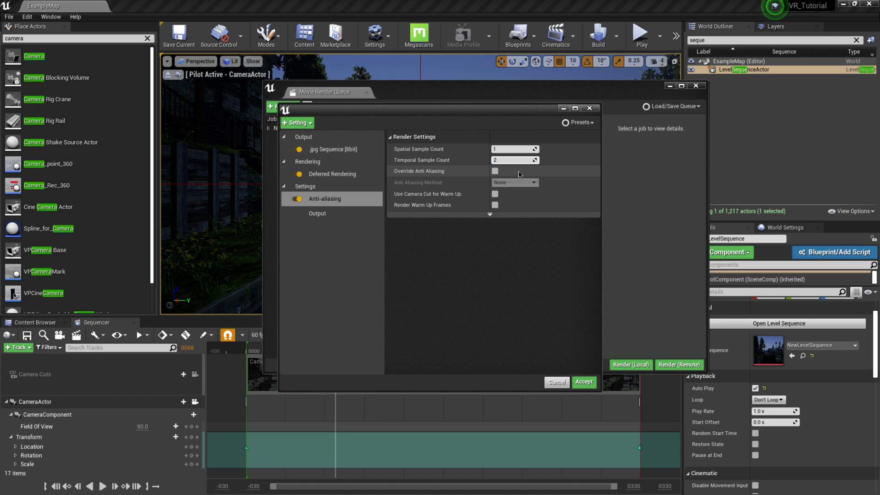
pyautogui.click(584, 384)
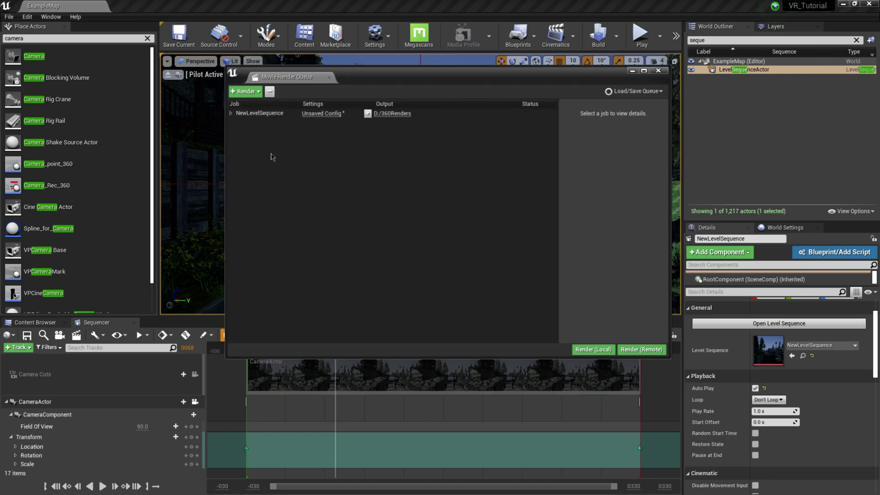
# Step: Minimize the Movie Render Queue window and collapse the CameraActor track in the sequence
pyautogui.click(632, 72)
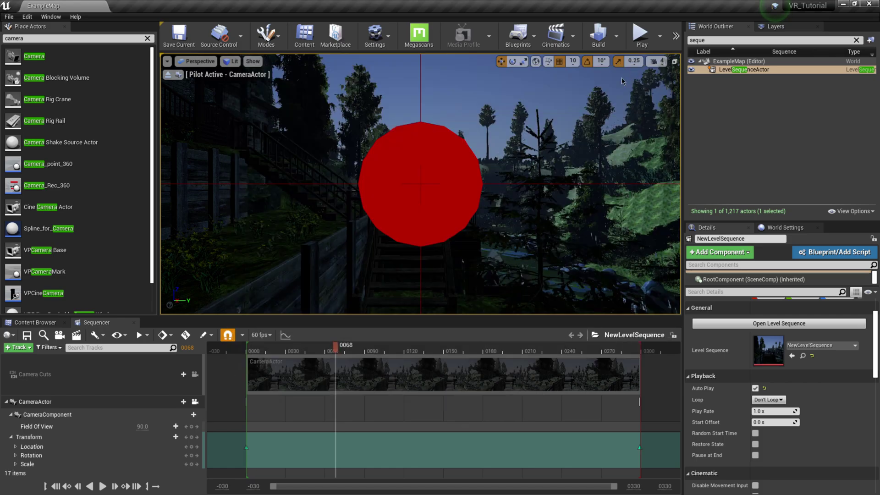
pyautogui.click(136, 378)
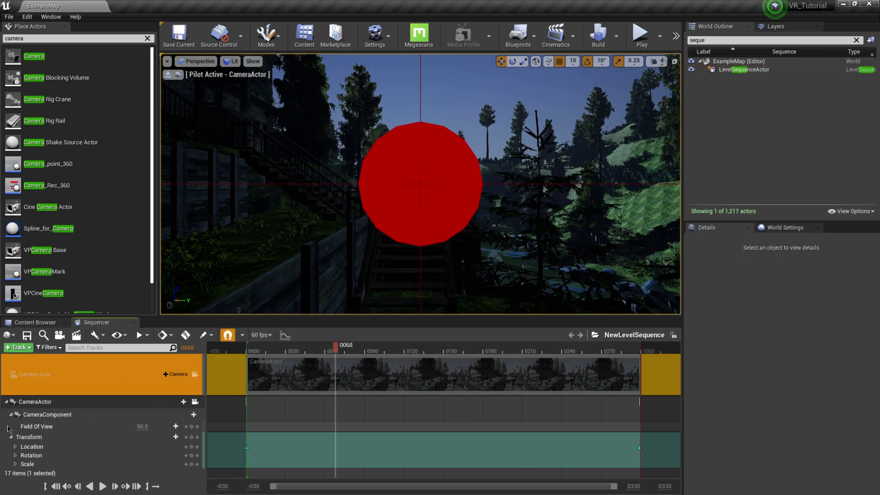
pyautogui.click(6, 401)
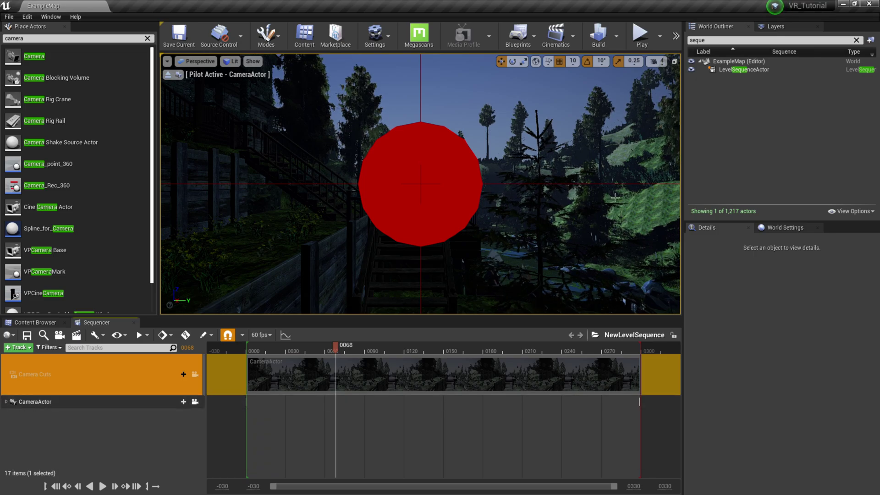
# Step: Filter the World Outliner by "cam" and add the Camera_Rec_360 actor to NewLevelSequence as a track
pyautogui.click(733, 40)
pyautogui.write('cme')
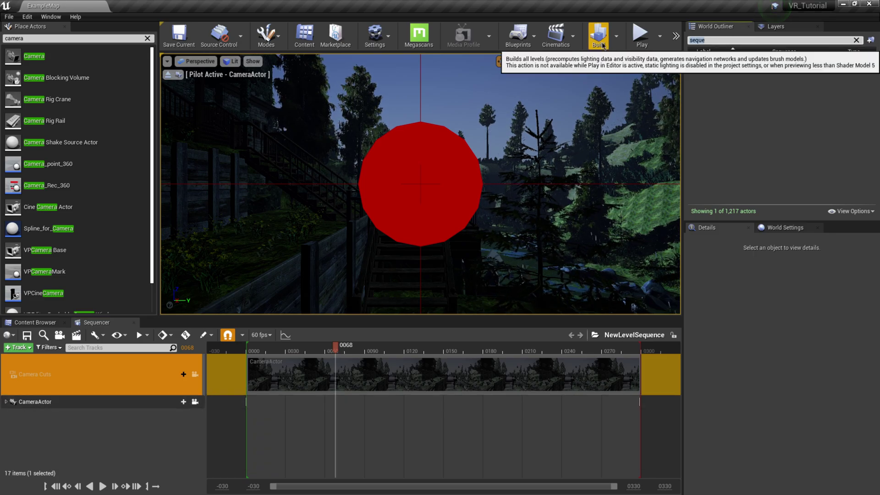
pyautogui.write('ra')
pyautogui.press('BackSpace')
pyautogui.press('BackSpace')
pyautogui.press('BackSpace')
pyautogui.press('BackSpace')
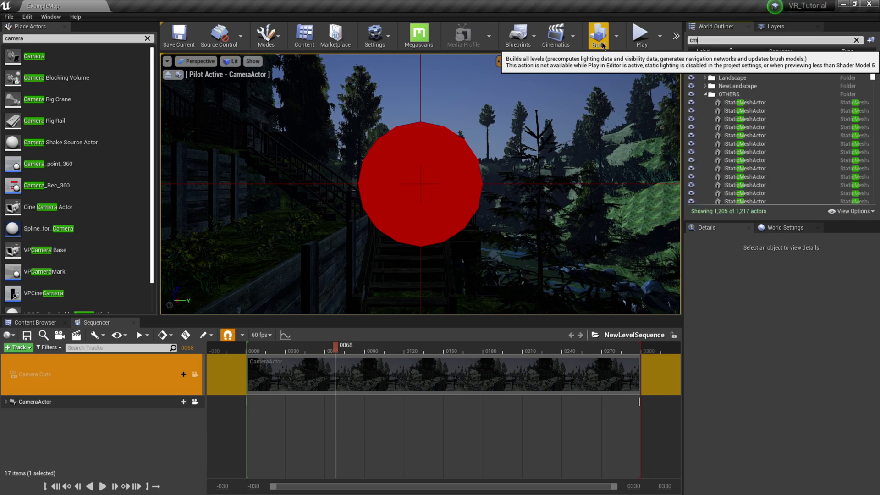
pyautogui.write('am')
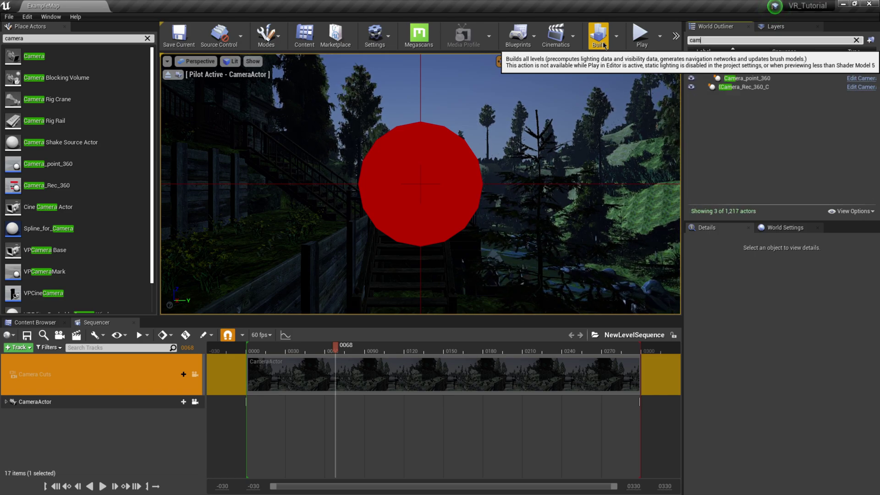
pyautogui.click(746, 89)
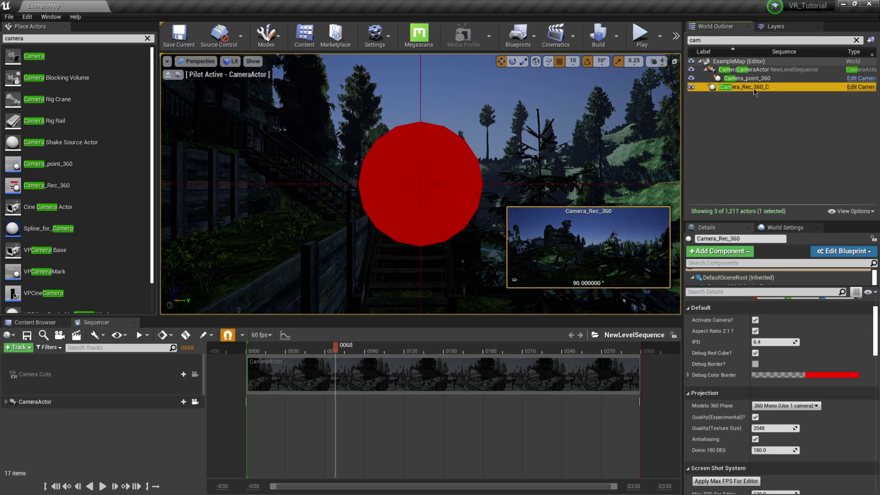
pyautogui.moveTo(755, 91); pyautogui.dragTo(122, 431)
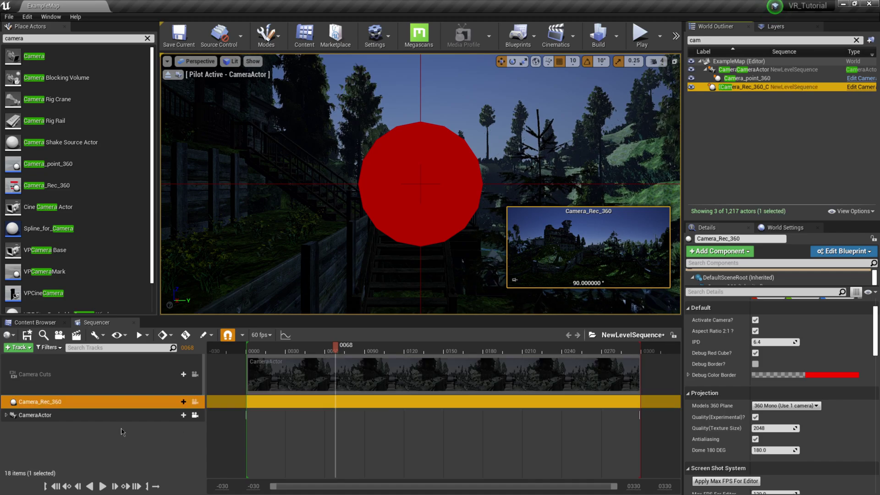
# Step: Return the playhead to frame 0 and assign the existing Camera_Rec_360 binding to the Camera Cuts track
pyautogui.click(116, 433)
pyautogui.moveTo(257, 349); pyautogui.dragTo(239, 355)
pyautogui.click(56, 486)
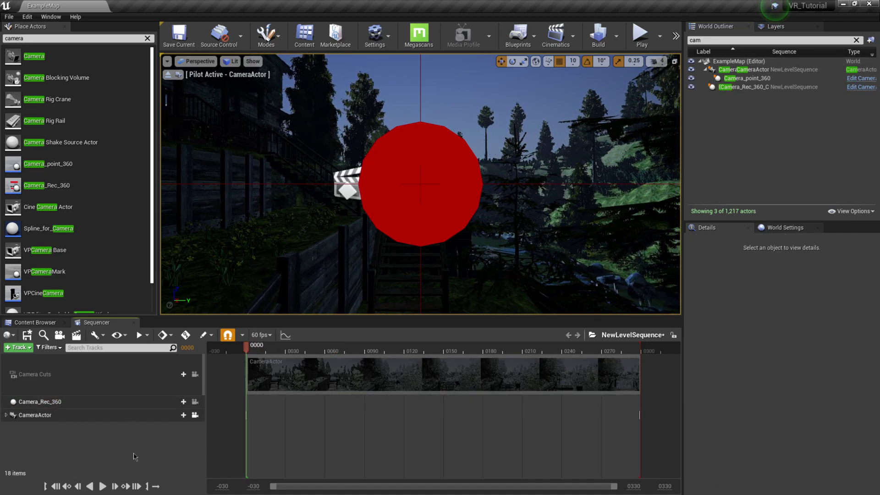
pyautogui.click(96, 370)
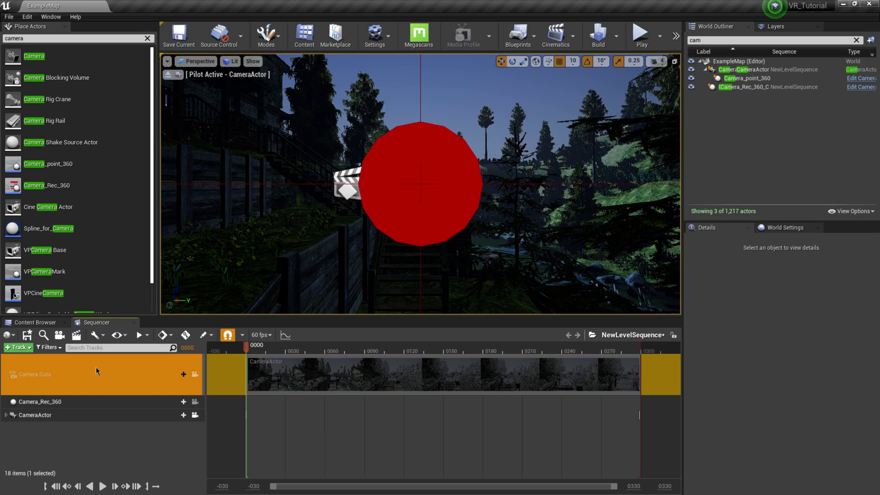
pyautogui.click(174, 377)
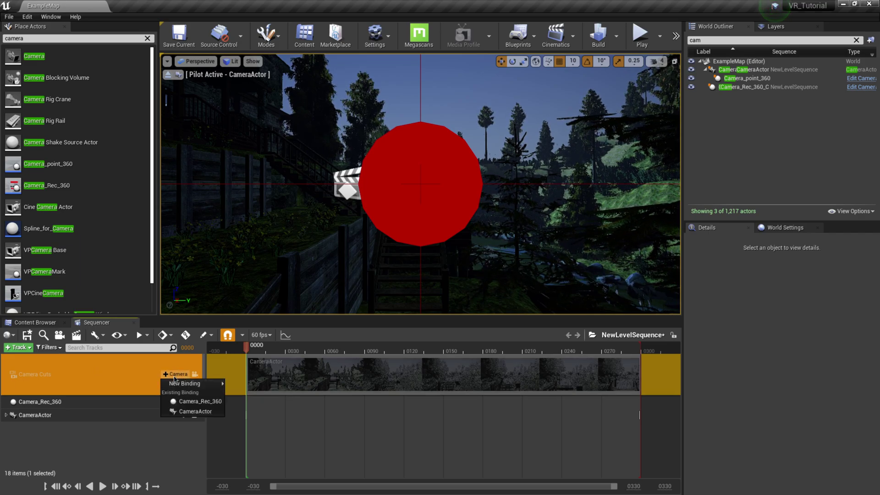
pyautogui.moveTo(177, 384)
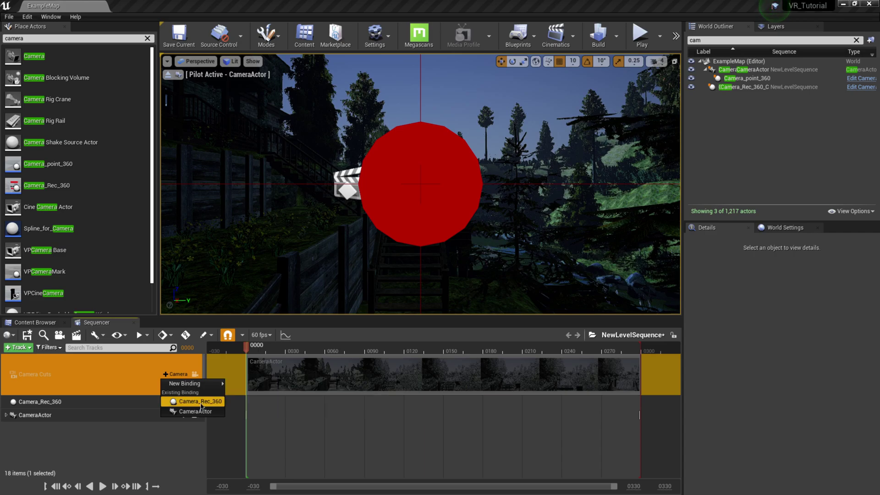
pyautogui.click(210, 403)
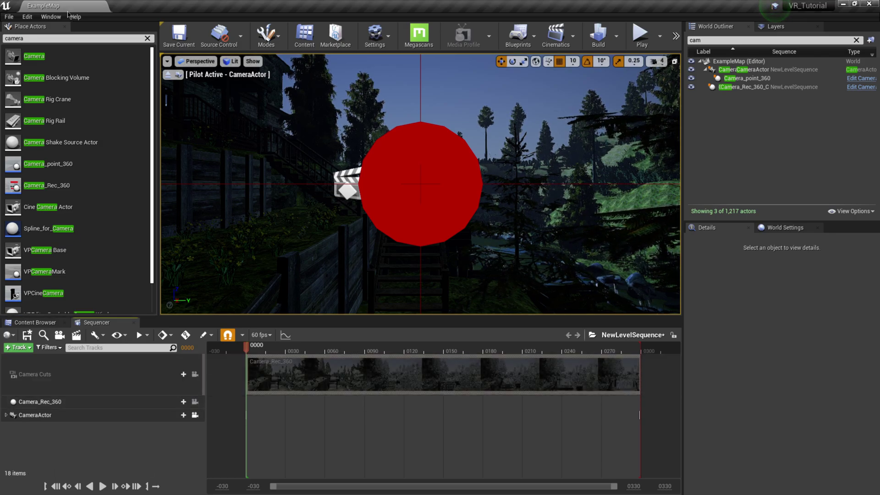
# Step: Reopen the Movie Render Queue and render the NewLevelSequence job locally
pyautogui.click(50, 17)
pyautogui.moveTo(69, 30)
pyautogui.click(149, 36)
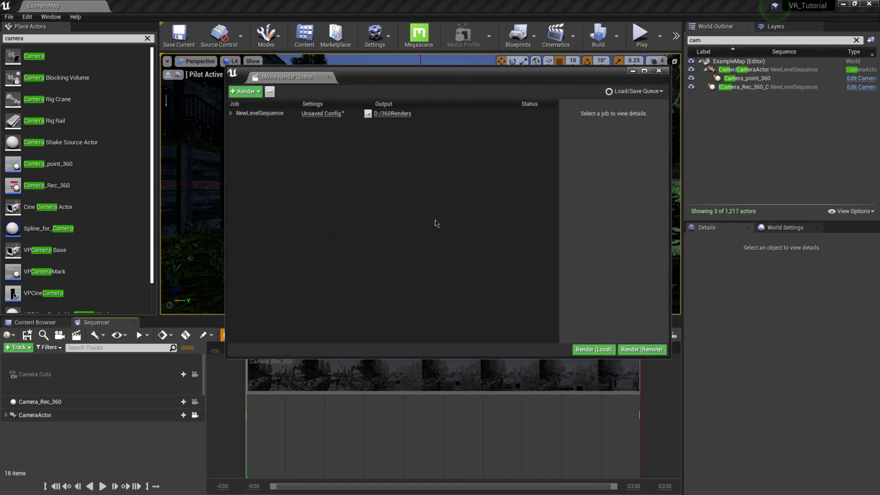
pyautogui.click(596, 349)
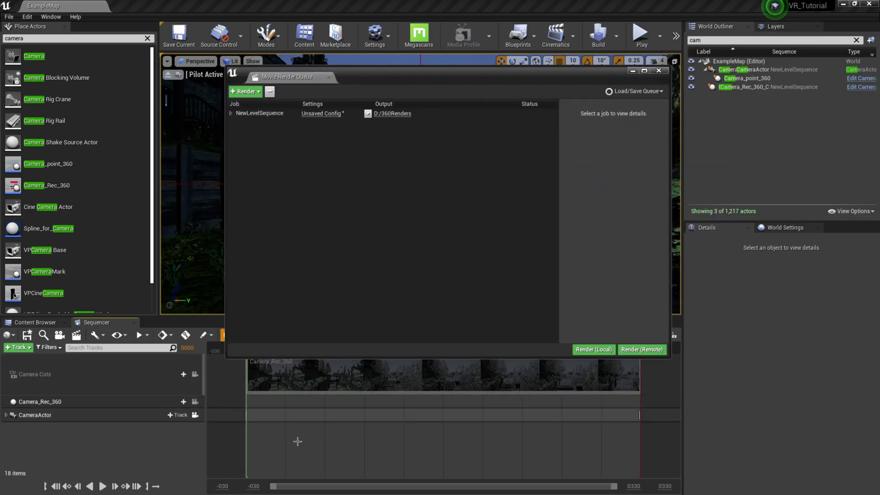
# Step: Switch to File Explorer, open the 360Renders folder on the D: drive and look over the rendered frames
pyautogui.press('super')
pyautogui.press('super+e')
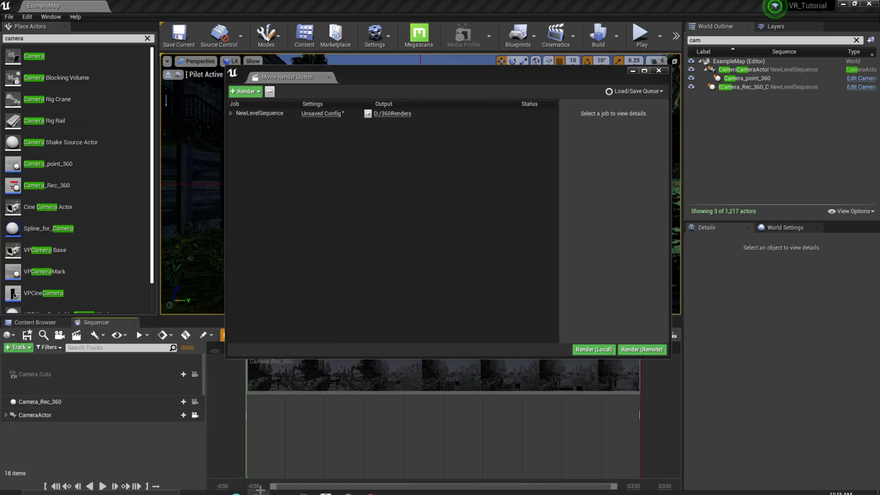
pyautogui.click(76, 308)
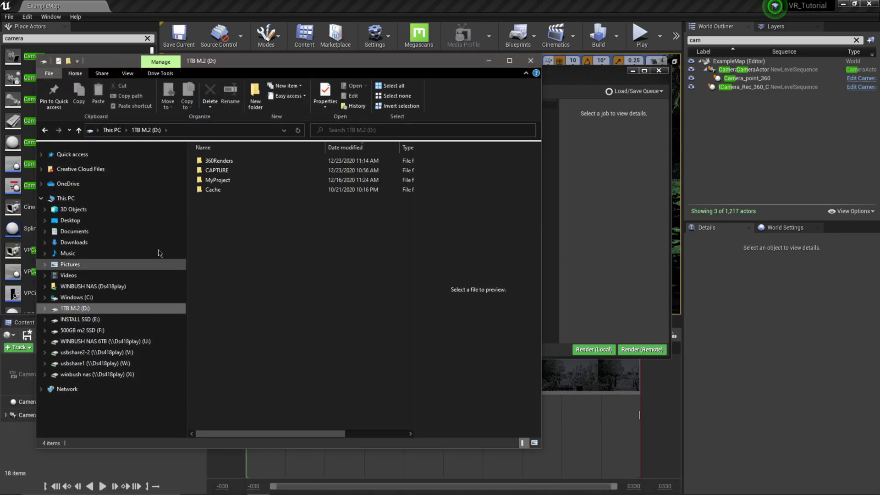
pyautogui.doubleClick(219, 160)
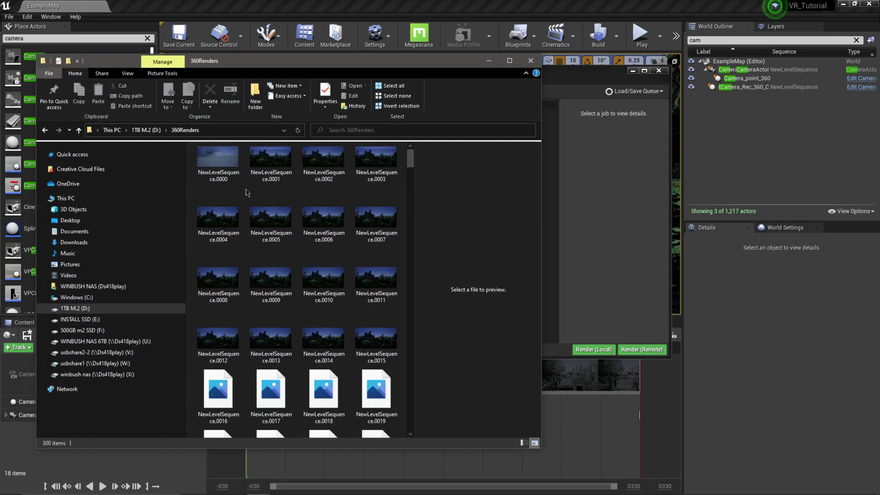
pyautogui.scroll(-15, 279, 205)
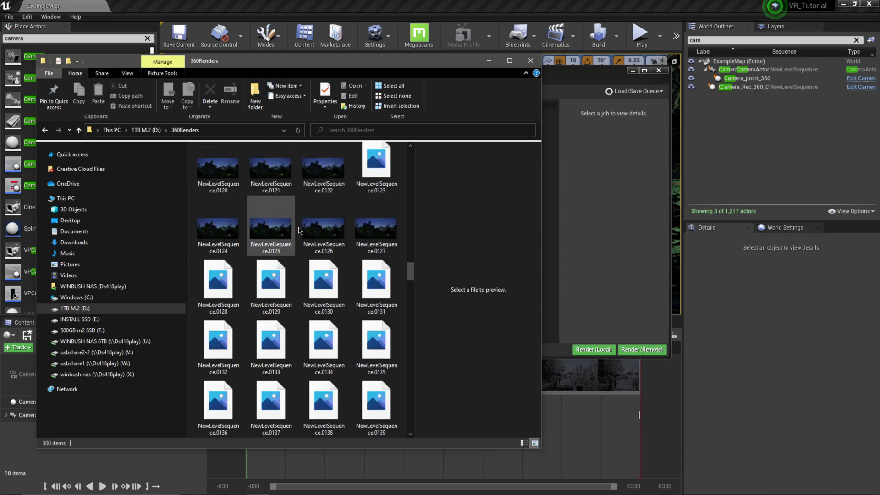
pyautogui.scroll(15, 290, 266)
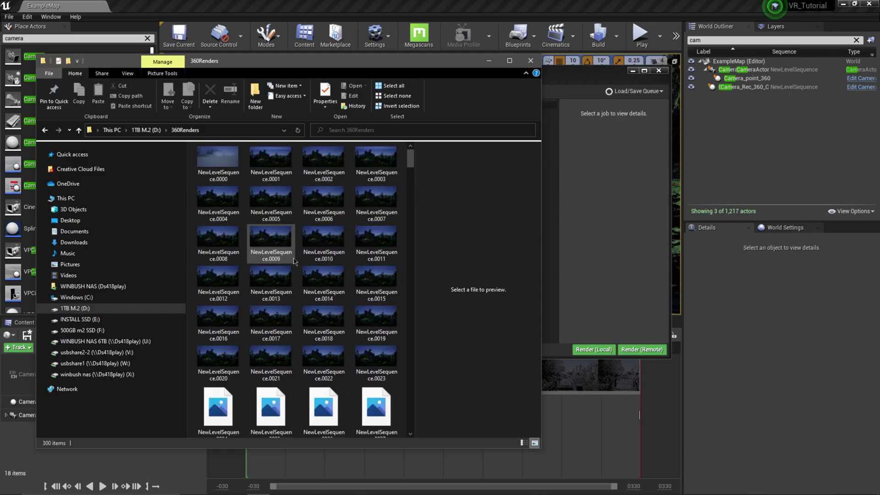
# Step: Open NewLevelSequence.0000 in Photos, step forward and back through the early frames to check their image quality, and close the viewer
pyautogui.click(230, 164)
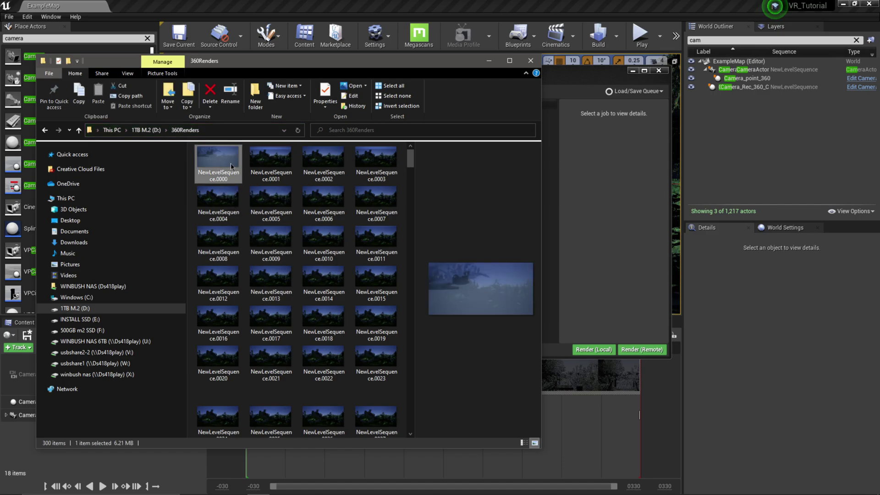
pyautogui.doubleClick(216, 159)
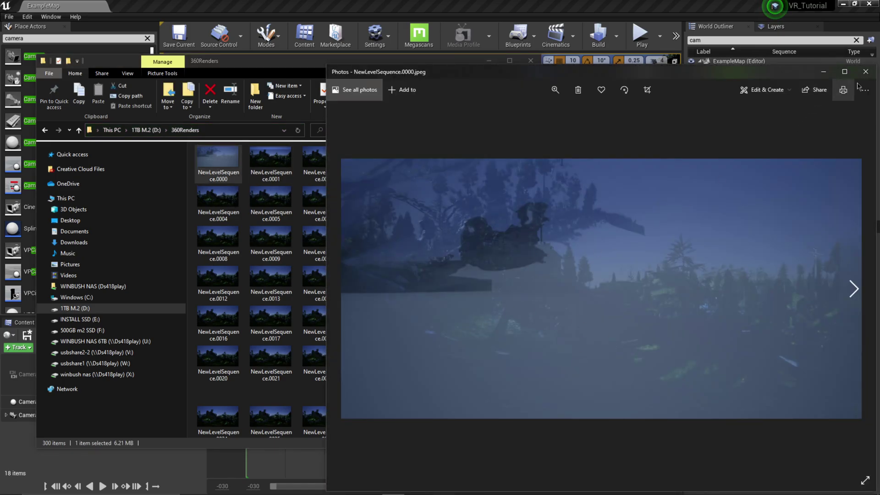
pyautogui.click(853, 289)
pyautogui.click(854, 290)
pyautogui.click(854, 290)
pyautogui.click(854, 290)
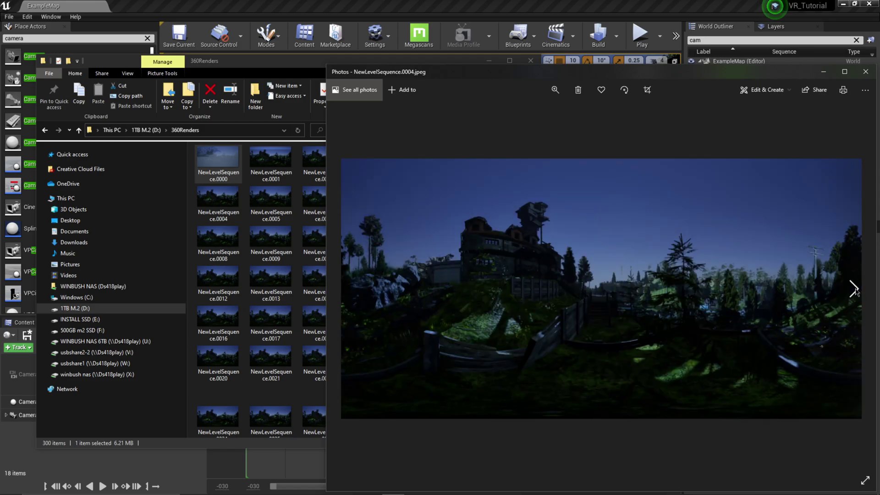
pyautogui.doubleClick(854, 290)
pyautogui.click(853, 289)
pyautogui.doubleClick(853, 290)
pyautogui.click(853, 289)
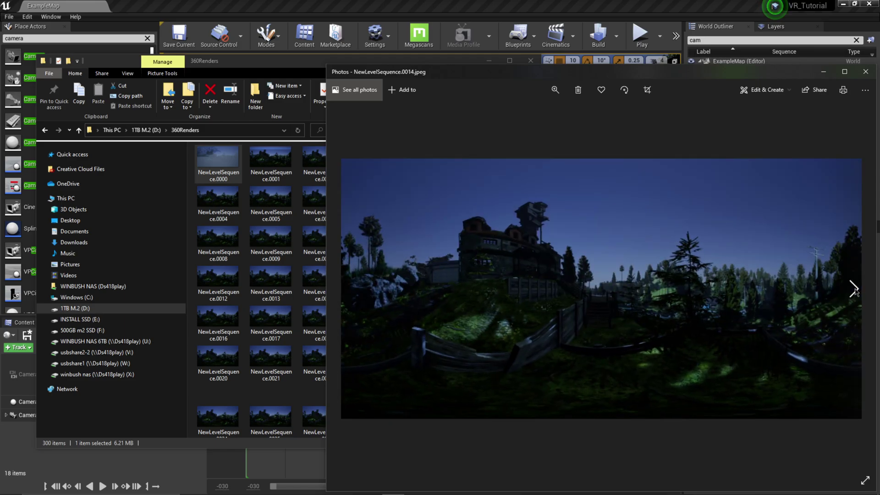
pyautogui.doubleClick(854, 290)
pyautogui.doubleClick(853, 289)
pyautogui.click(853, 289)
pyautogui.doubleClick(853, 290)
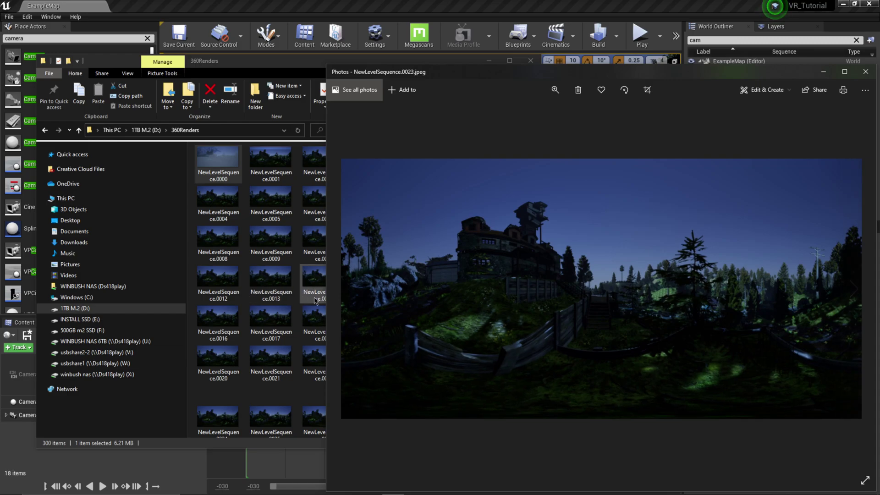
pyautogui.click(352, 297)
pyautogui.doubleClick(350, 295)
pyautogui.click(349, 296)
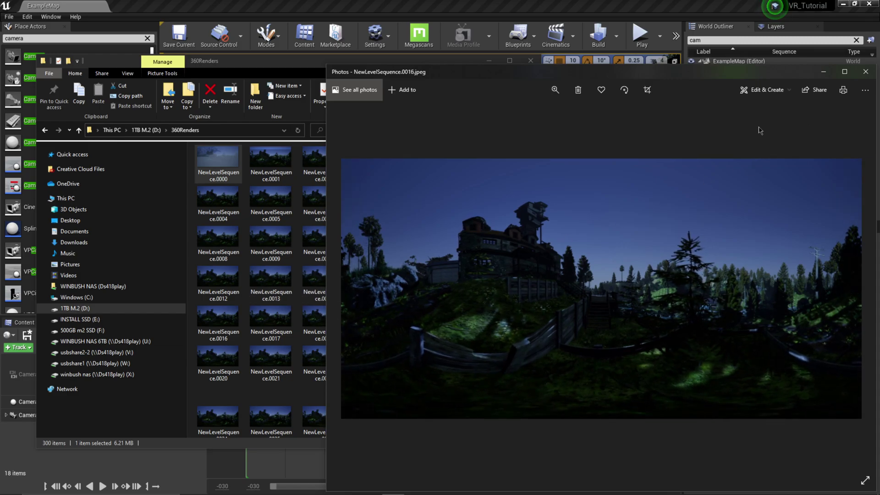
pyautogui.doubleClick(347, 296)
pyautogui.doubleClick(347, 297)
pyautogui.doubleClick(347, 296)
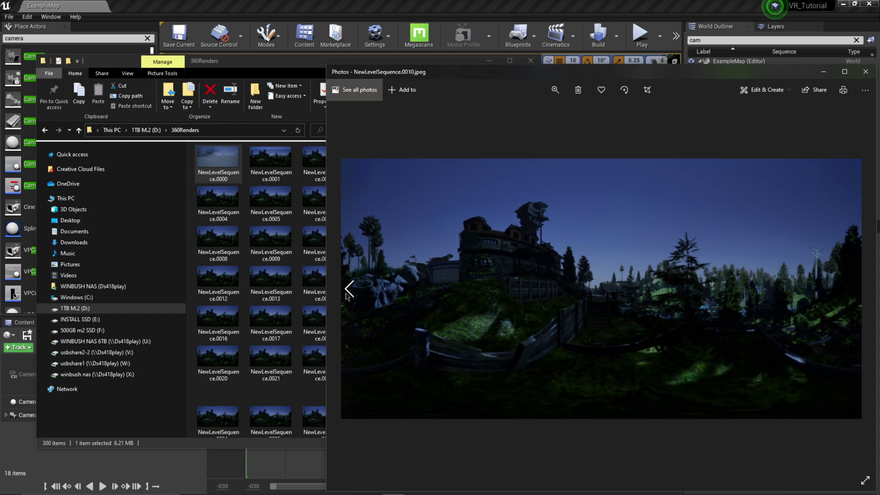
pyautogui.doubleClick(347, 296)
pyautogui.click(853, 289)
pyautogui.click(853, 289)
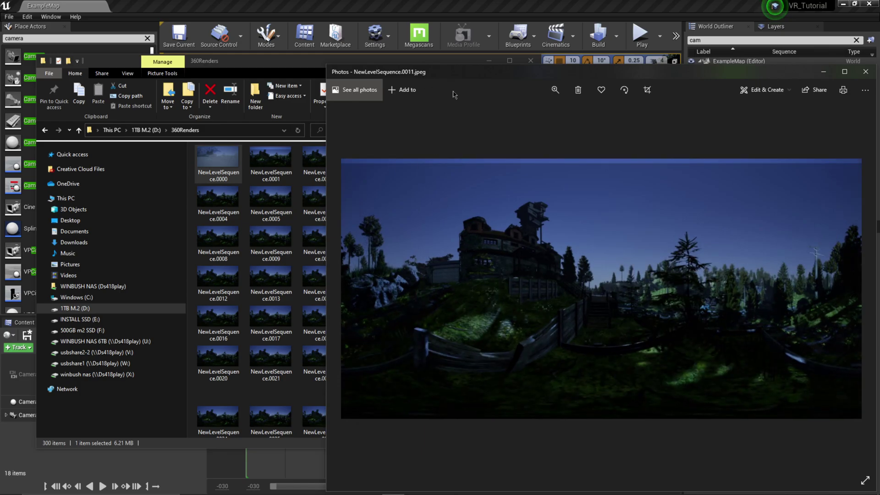
pyautogui.click(865, 72)
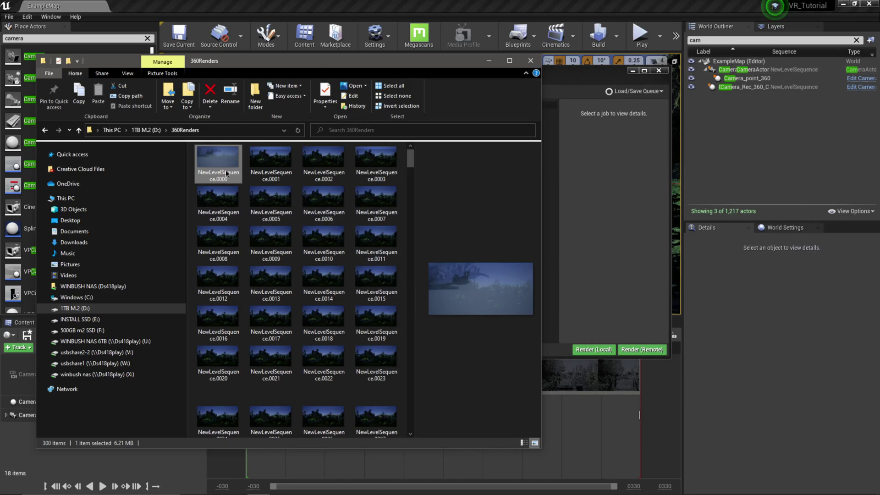
# Step: Delete the rendered frames NewLevelSequence.0000 through NewLevelSequence.0011 from the 360Renders folder
pyautogui.keyDown('shift'); pyautogui.click(384, 243); pyautogui.keyUp('shift')
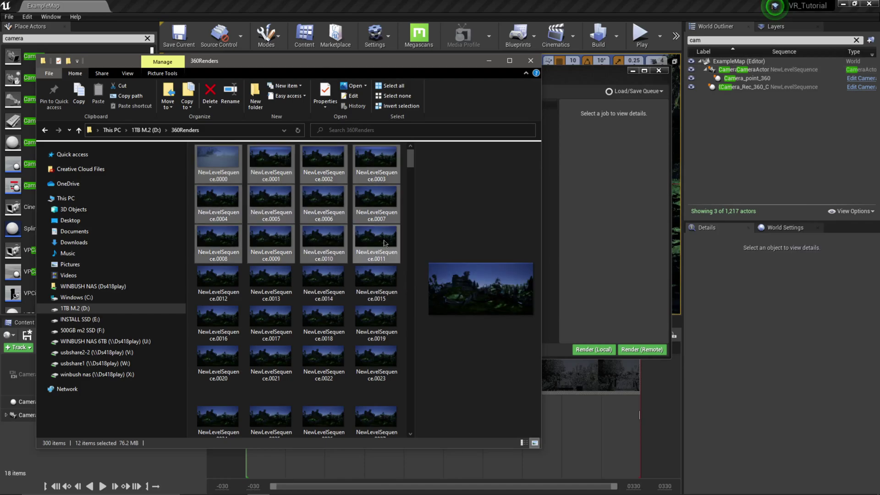
pyautogui.press('Delete')
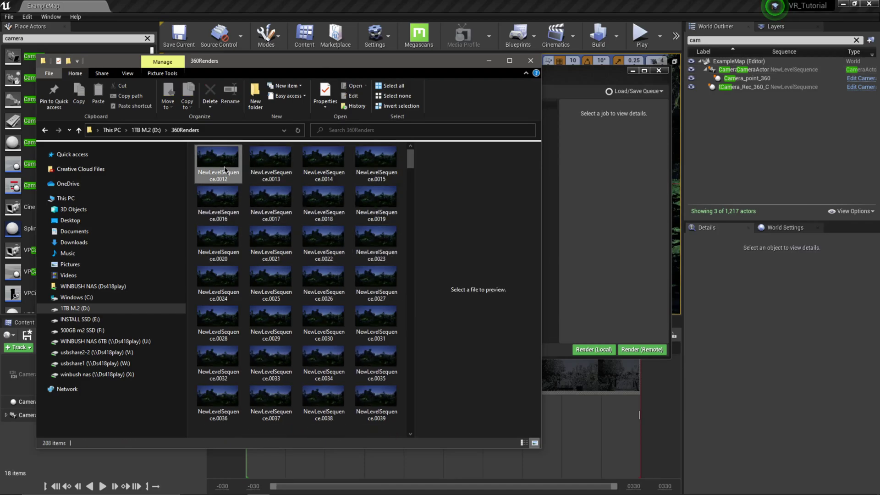
# Step: Move the 360Renders folder window aside and launch Adobe Media Encoder 2020
pyautogui.moveTo(366, 65); pyautogui.dragTo(489, 47)
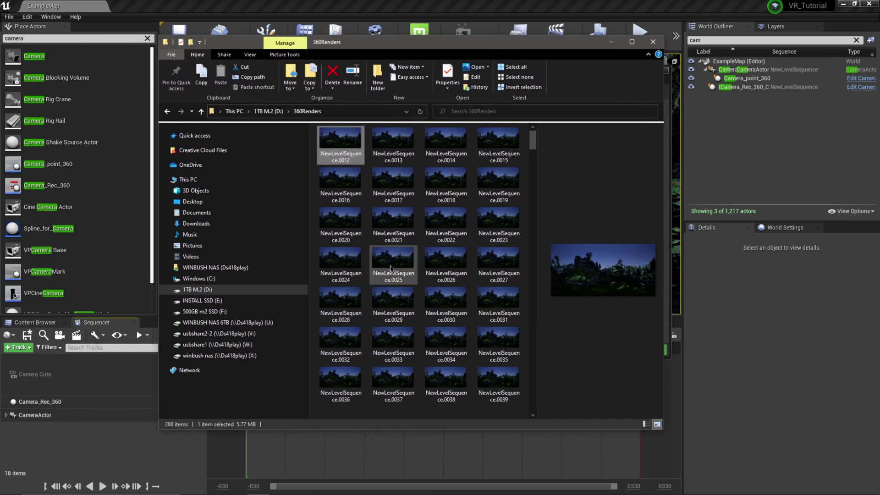
pyautogui.moveTo(120, 492)
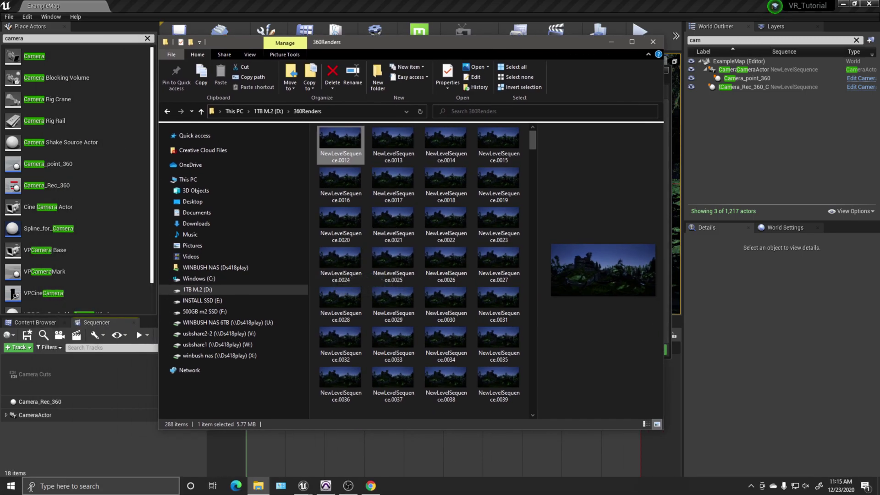
pyautogui.click(11, 485)
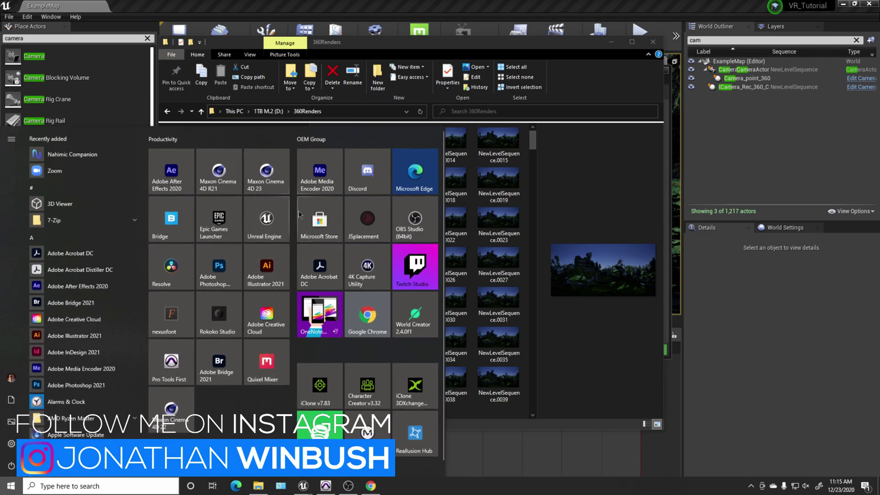
pyautogui.click(339, 172)
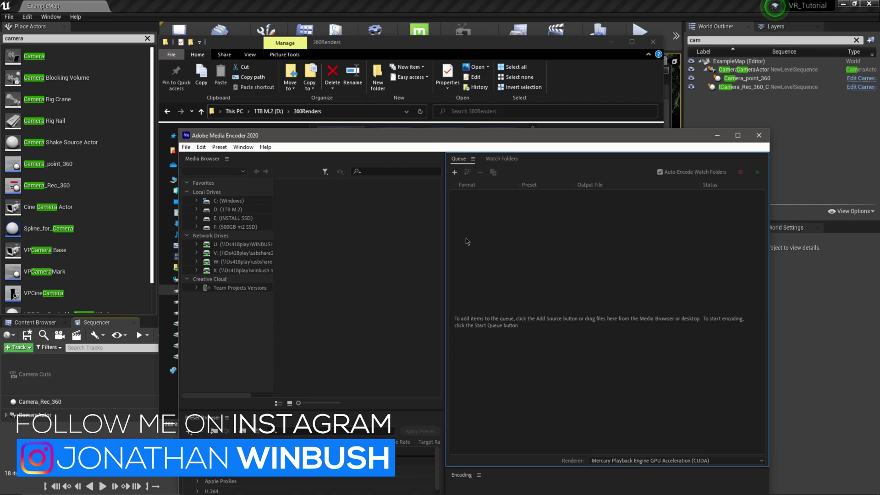
# Step: Add the rendered frames starting at NewLevelSequence.0012 from the 360Renders folder to the encoding queue as a JPEG file sequence
pyautogui.moveTo(485, 136); pyautogui.dragTo(412, 103)
pyautogui.click(382, 120)
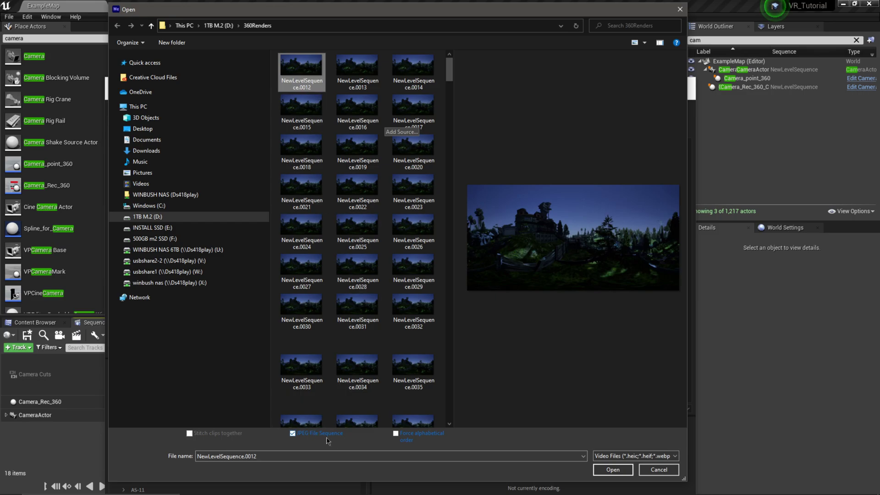
pyautogui.click(609, 470)
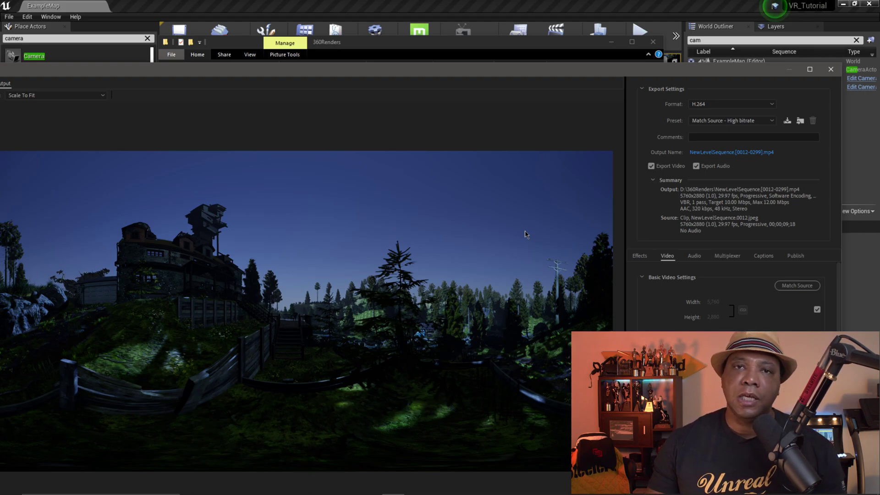
# Step: Enable Render at Maximum Depth in the H.264 video export settings of the image sequence
pyautogui.moveTo(379, 72); pyautogui.dragTo(425, 15)
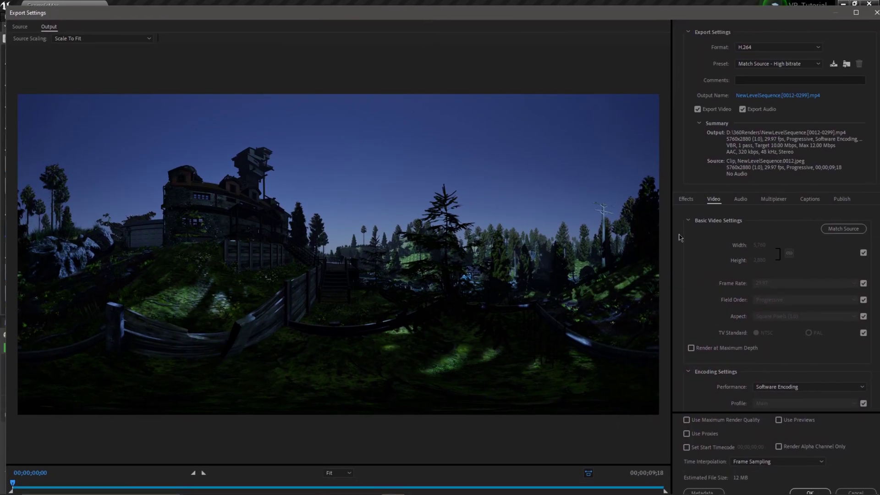
pyautogui.scroll(-3, 738, 277)
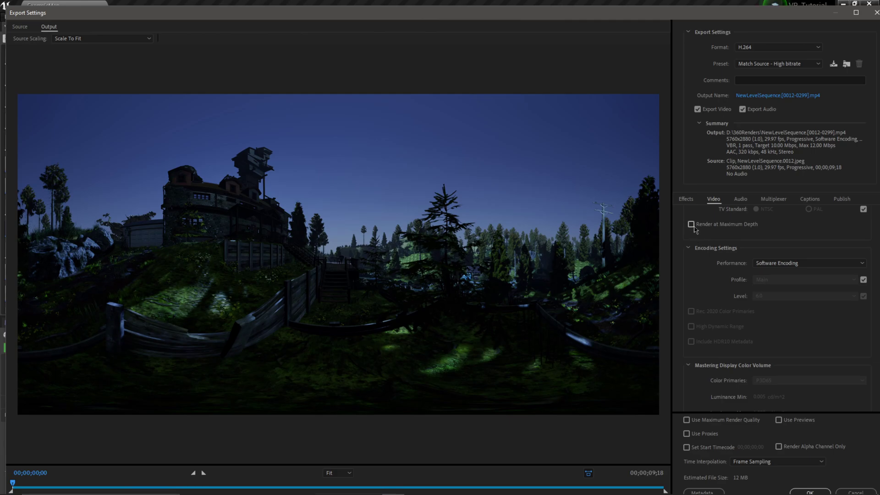
pyautogui.click(691, 224)
pyautogui.scroll(-5, 775, 319)
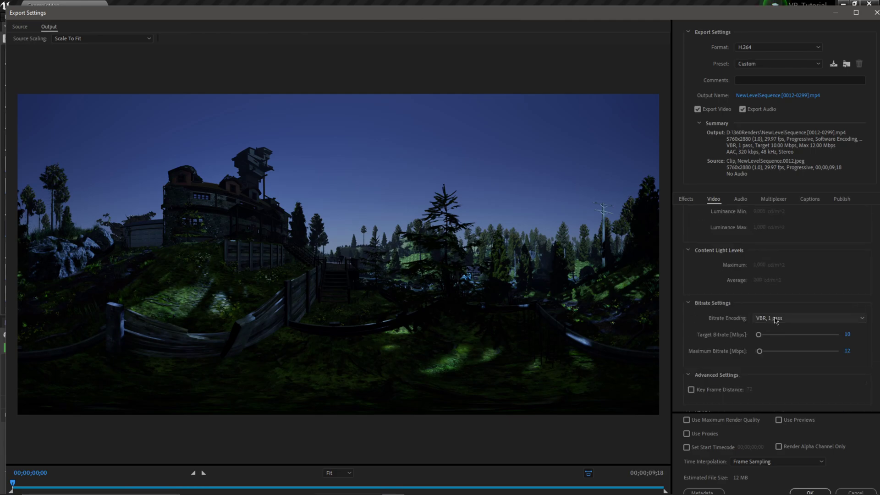
# Step: Set the bitrate encoding to VBR, 2 pass with a target bitrate of 240 Mbps
pyautogui.click(774, 320)
pyautogui.click(779, 351)
pyautogui.moveTo(758, 334); pyautogui.dragTo(870, 340)
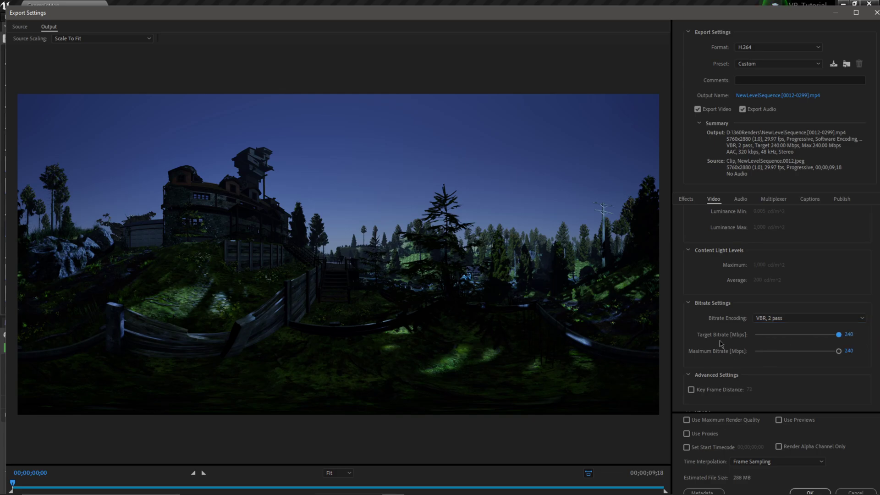
# Step: Mark the output as monoscopic VR video with a 360 by 180 field of view, accept the export settings and start the encoding queue
pyautogui.scroll(-3, 723, 387)
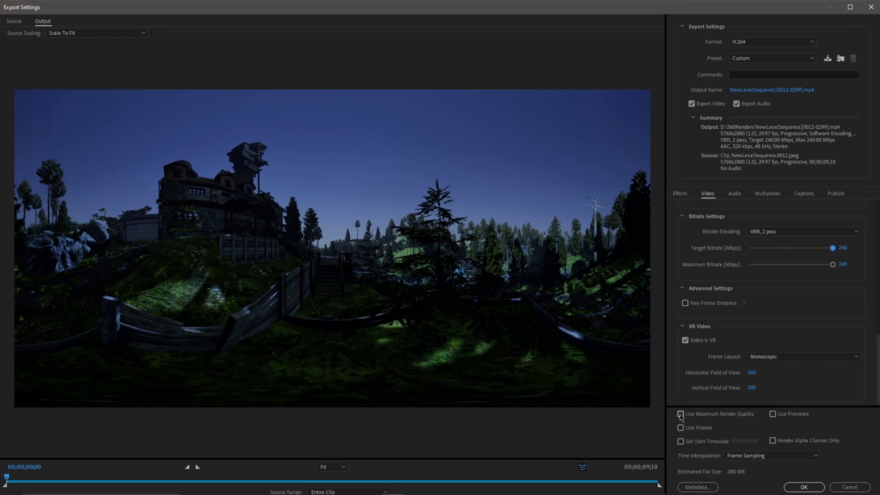
pyautogui.click(803, 486)
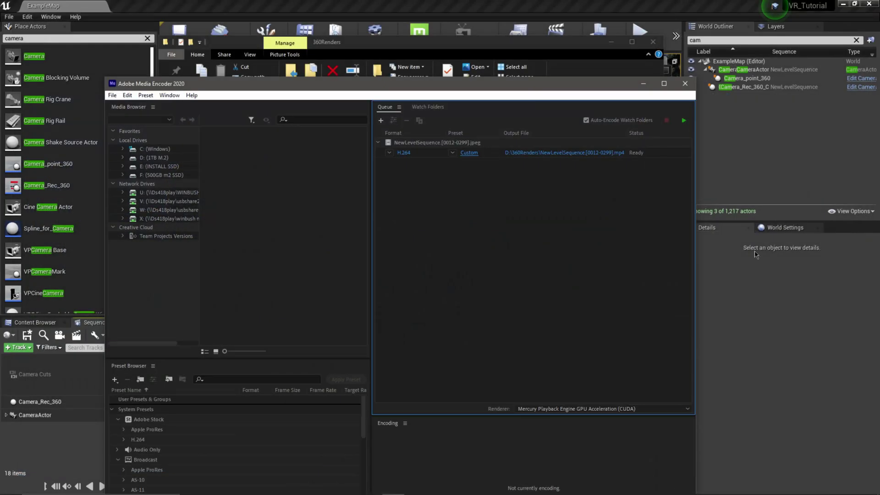
pyautogui.click(683, 122)
pyautogui.moveTo(609, 90); pyautogui.dragTo(591, 22)
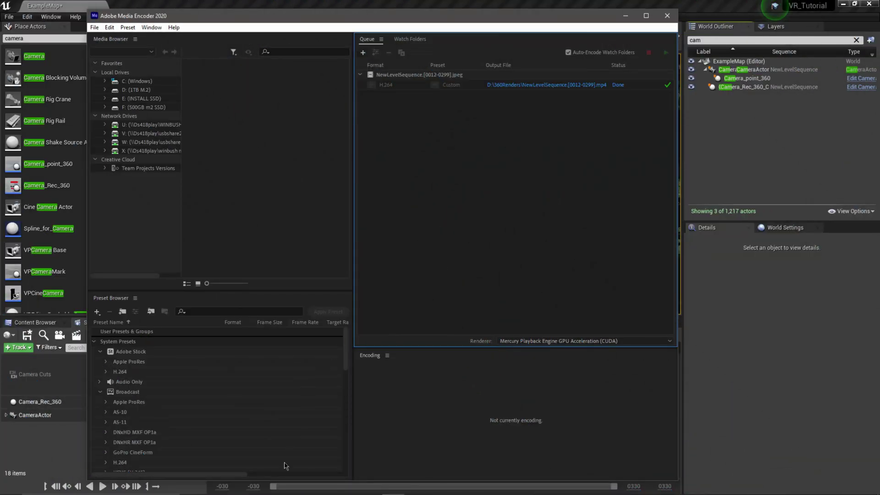
# Step: Switch to the 360Renders folder in File Explorer and open the encoded video NewLevelSequence.[0012-0299] for playback
pyautogui.press('super')
pyautogui.click(291, 485)
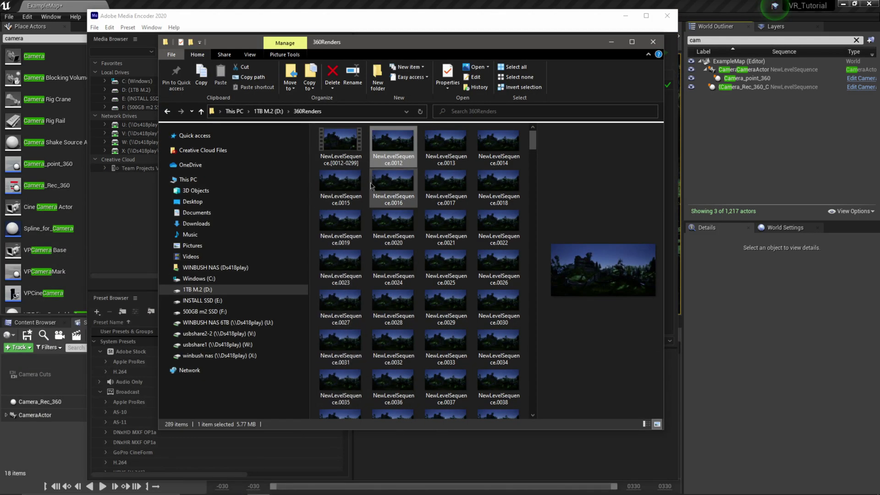
pyautogui.click(353, 143)
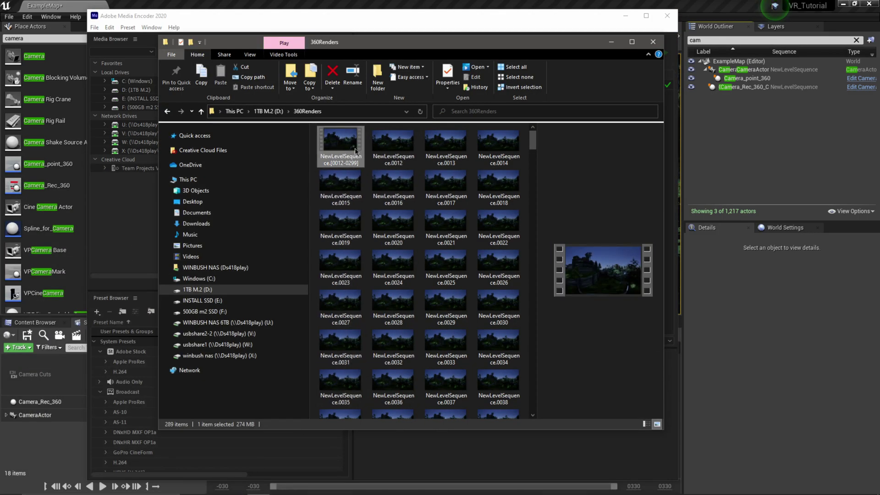
pyautogui.doubleClick(345, 145)
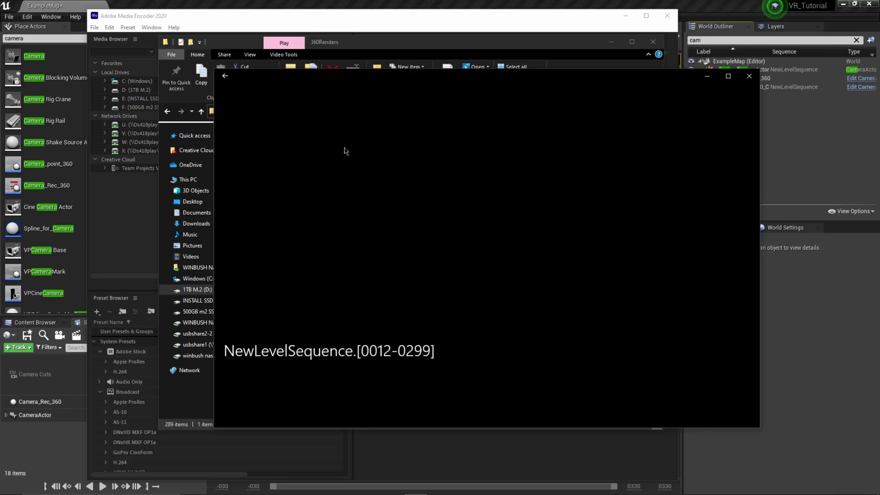
# Step: Look around inside the playing 360-degree video in Movies & TV to check the encoded result
pyautogui.moveTo(515, 362); pyautogui.dragTo(380, 232)
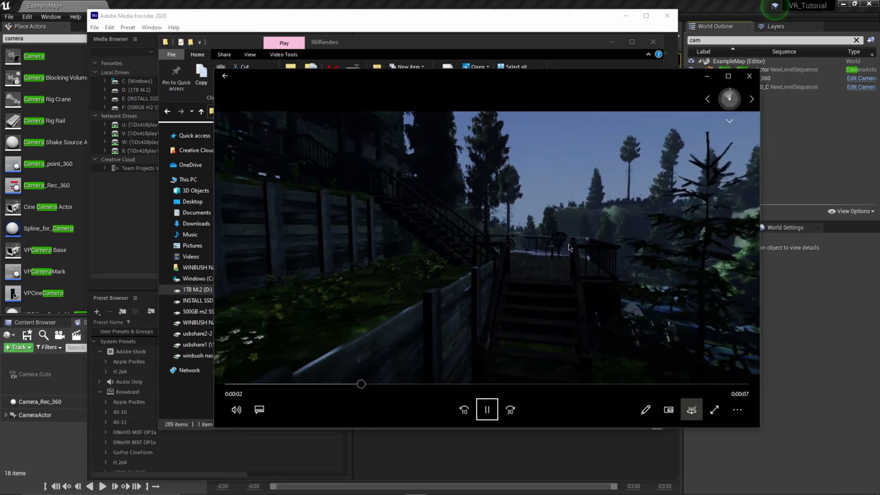
pyautogui.moveTo(568, 248); pyautogui.dragTo(534, 249)
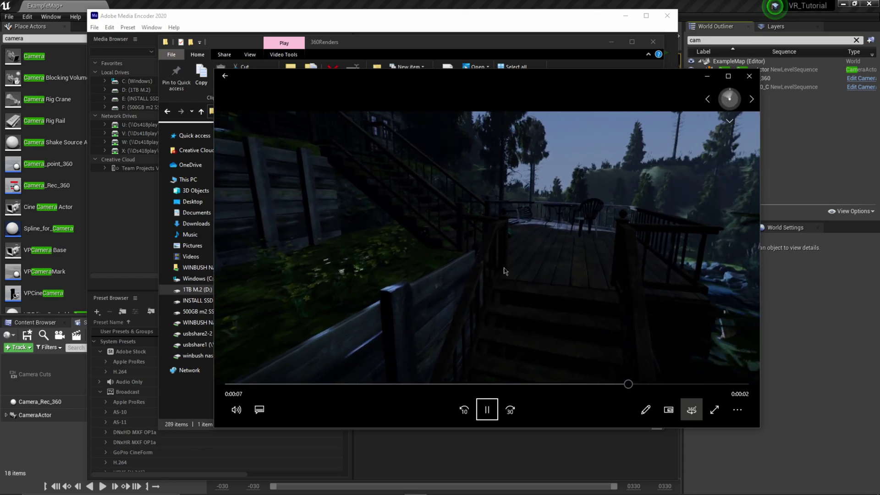
pyautogui.moveTo(416, 489)
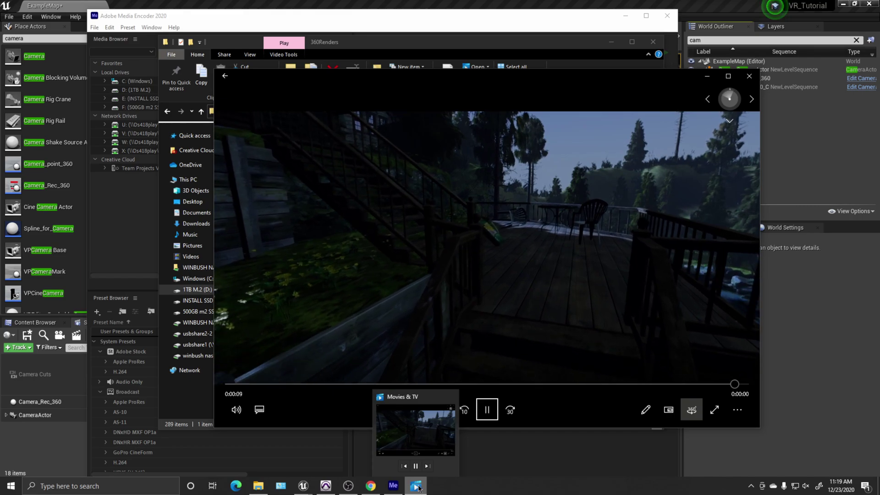
pyautogui.moveTo(514, 232); pyautogui.dragTo(642, 201)
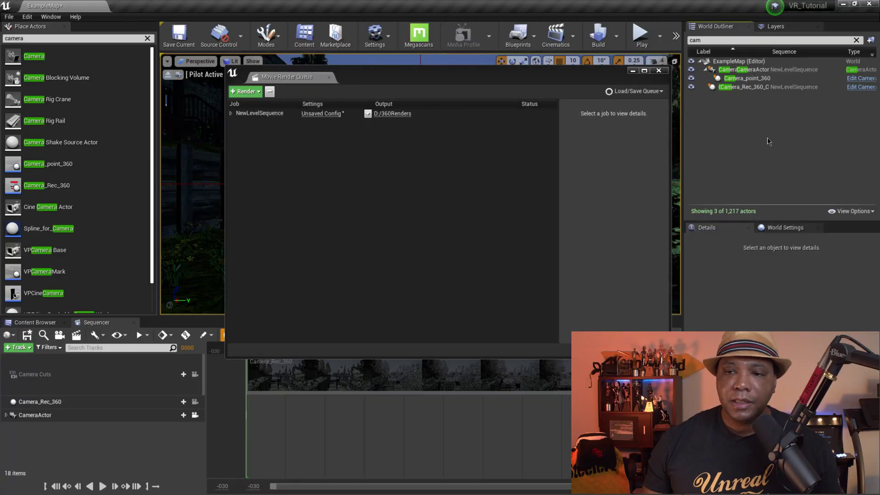
# Step: Return to Unreal Engine, close the Movie Render Queue and set Camera_Rec_360's Models 360 Plane projection to 360_Stereo
pyautogui.click(662, 71)
pyautogui.click(729, 88)
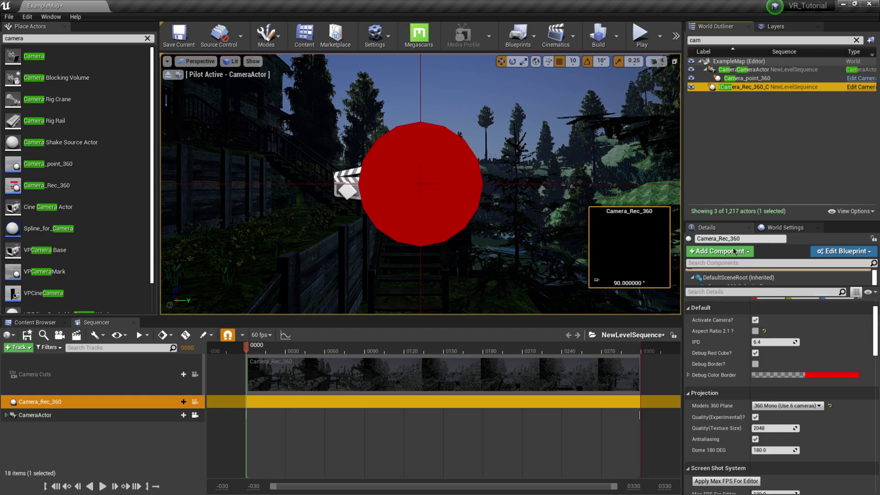
pyautogui.moveTo(788, 222); pyautogui.dragTo(786, 135)
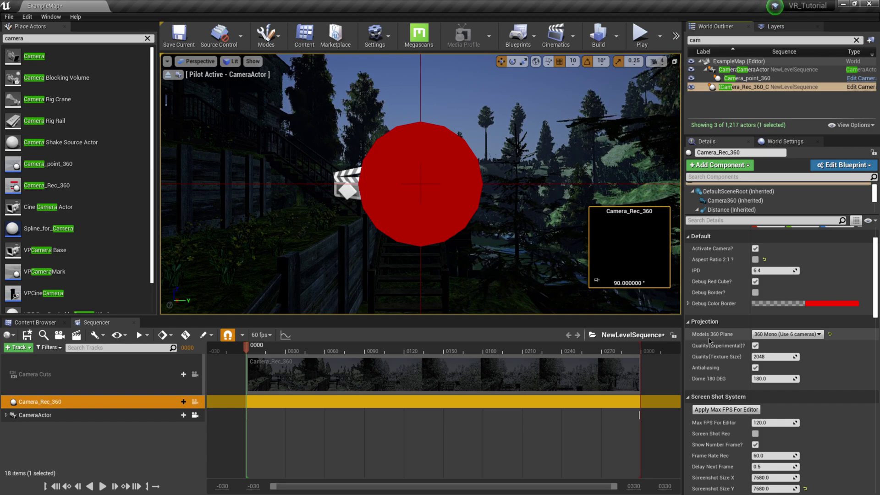
pyautogui.click(780, 334)
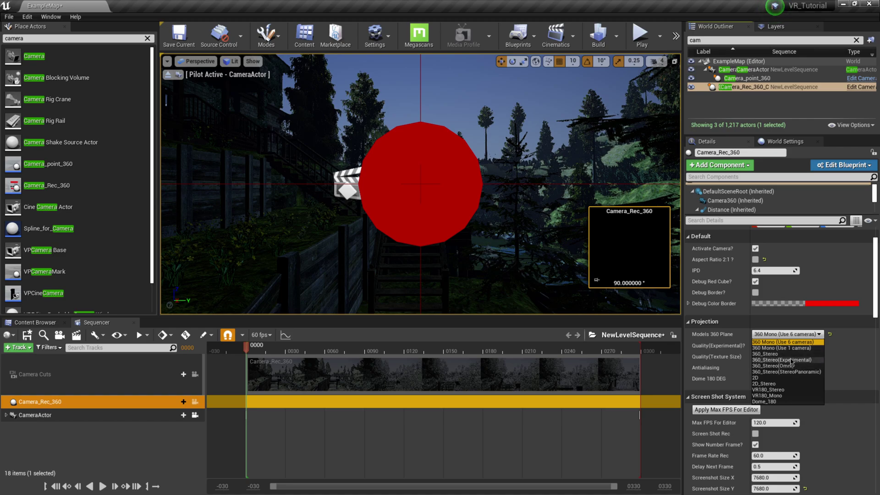
pyautogui.press('Escape')
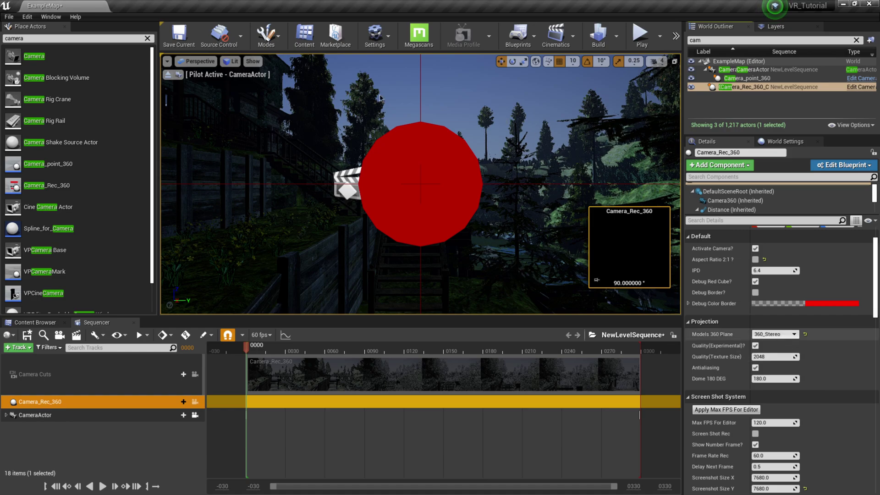
# Step: Set the NewLevelSequence job's output resolution to 5760 by 5760 in the Movie Render Queue and start a local render
pyautogui.click(51, 17)
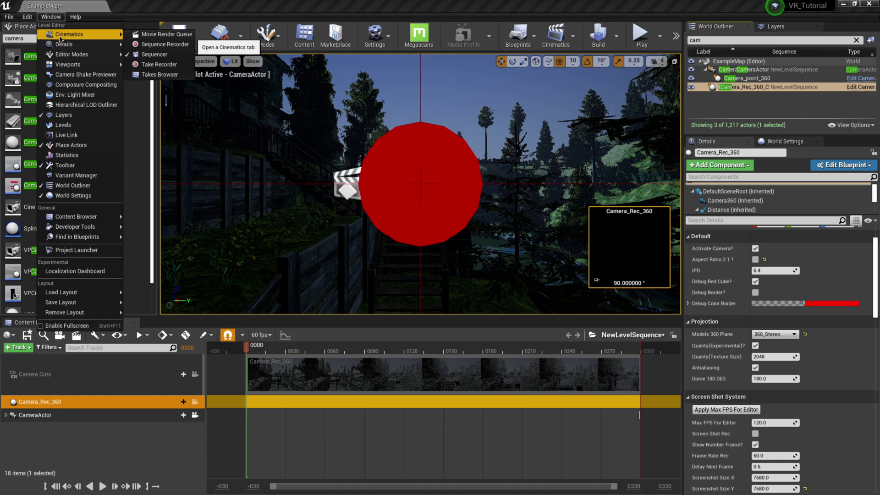
pyautogui.click(163, 33)
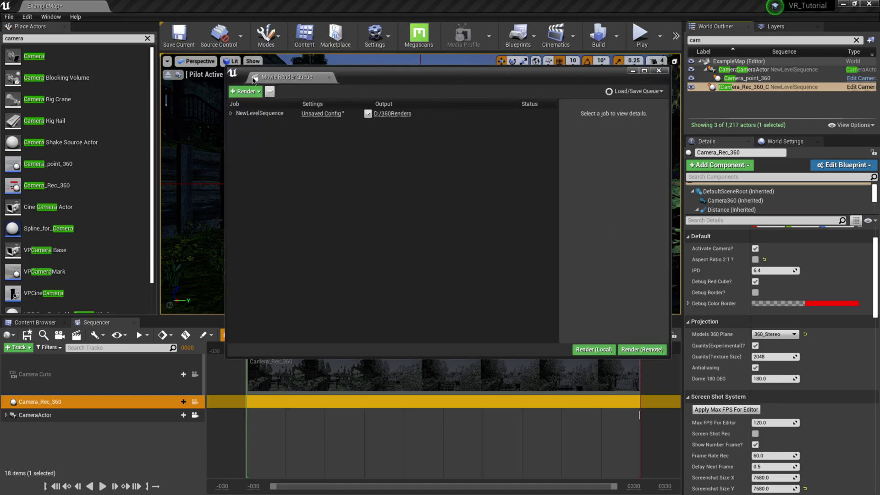
pyautogui.click(320, 114)
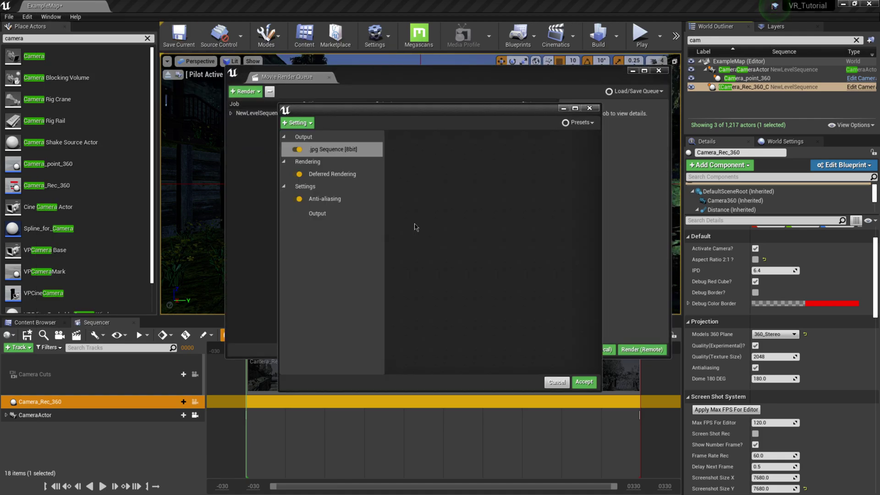
pyautogui.click(320, 213)
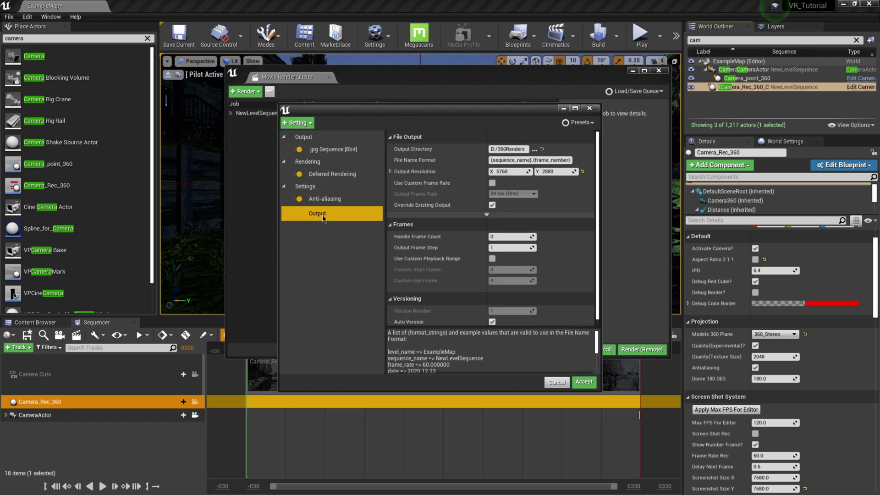
pyautogui.click(557, 173)
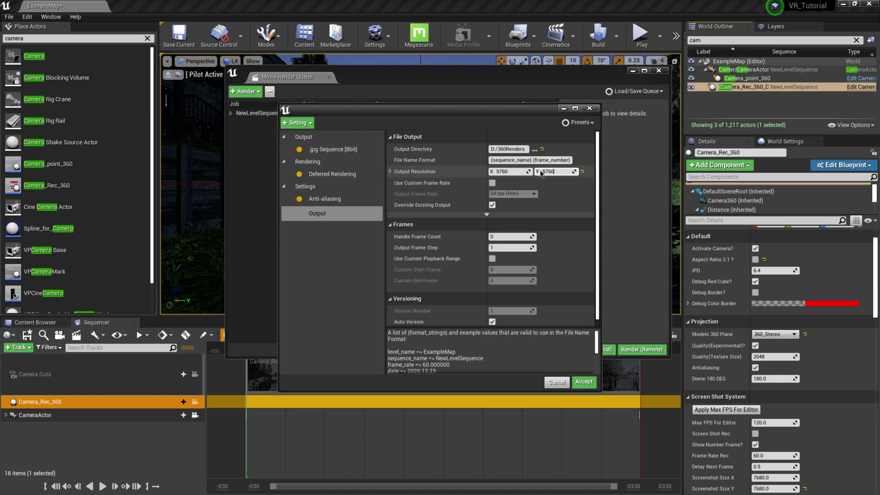
pyautogui.click(584, 381)
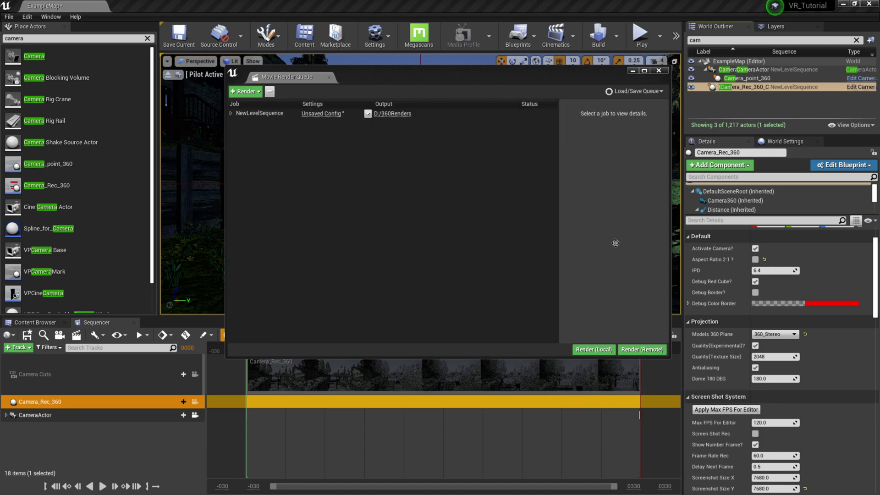
pyautogui.click(597, 349)
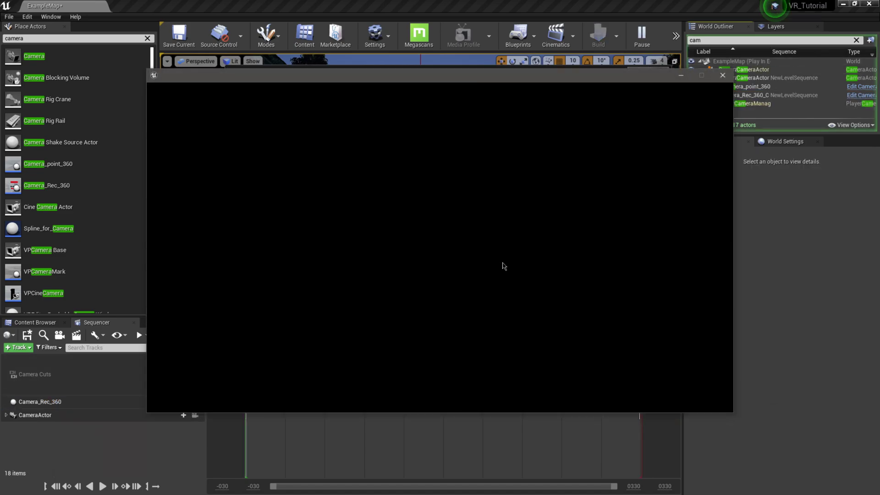